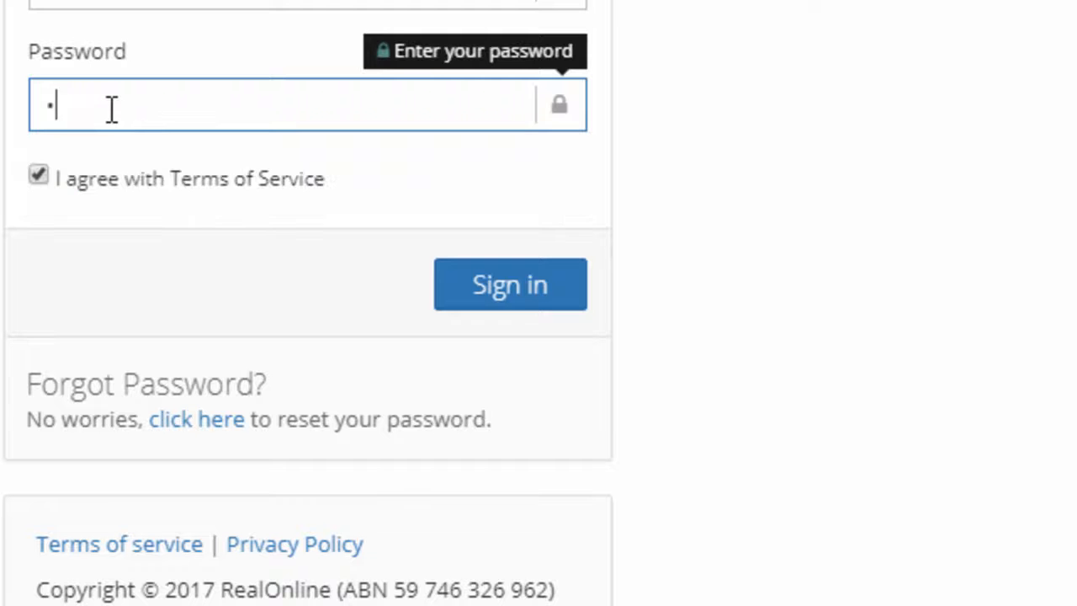
Enter the account password and sign in to the CRM
type("••••")
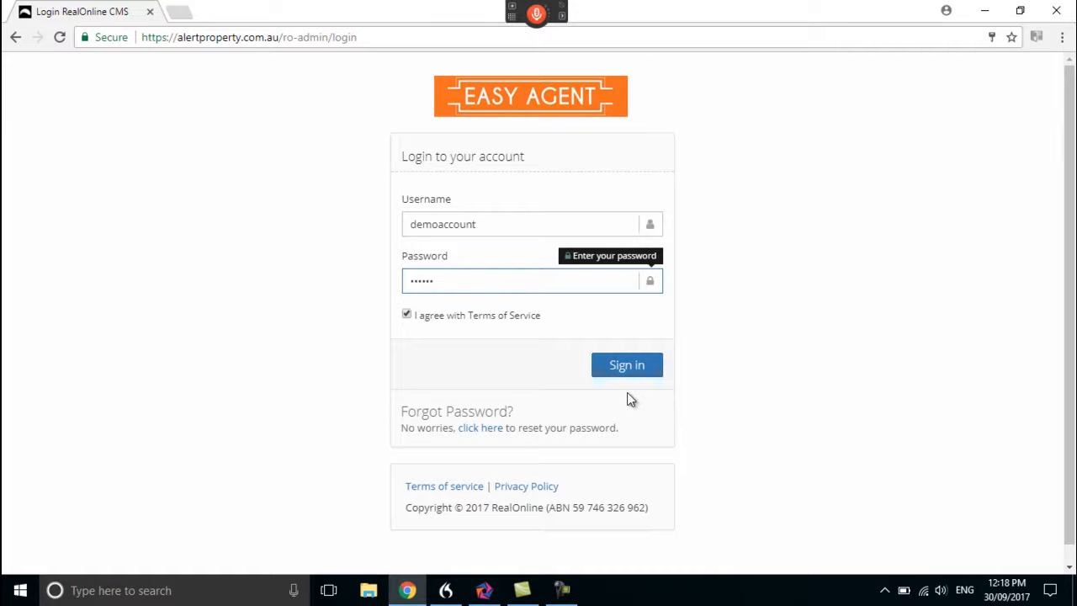
left_click(628, 365)
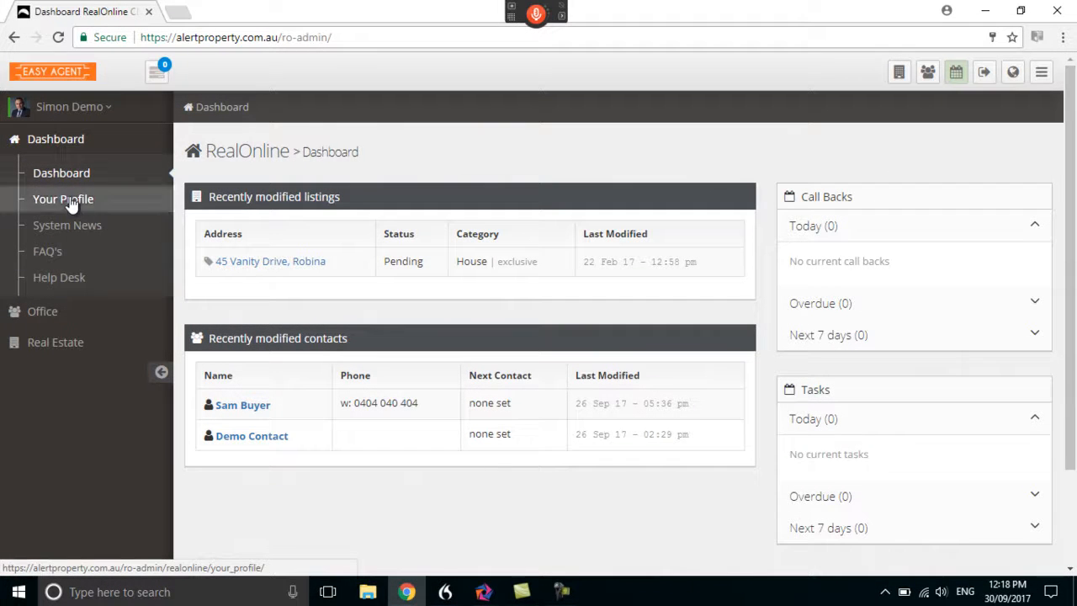
Open the Your Profile page and look over the profile and password fields
left_click(71, 204)
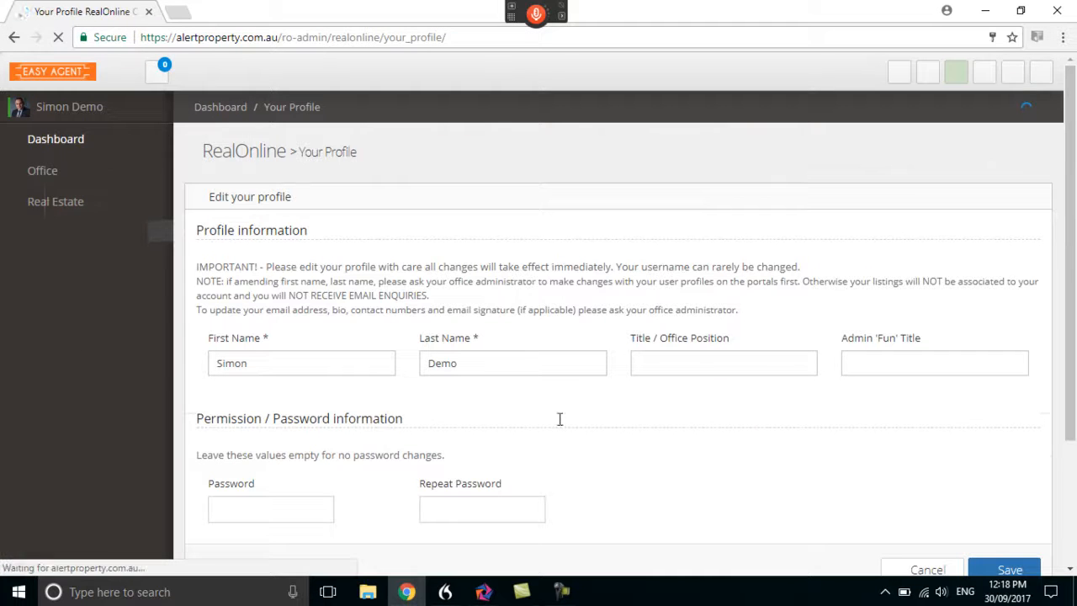
scroll(765, 448, "down", 2)
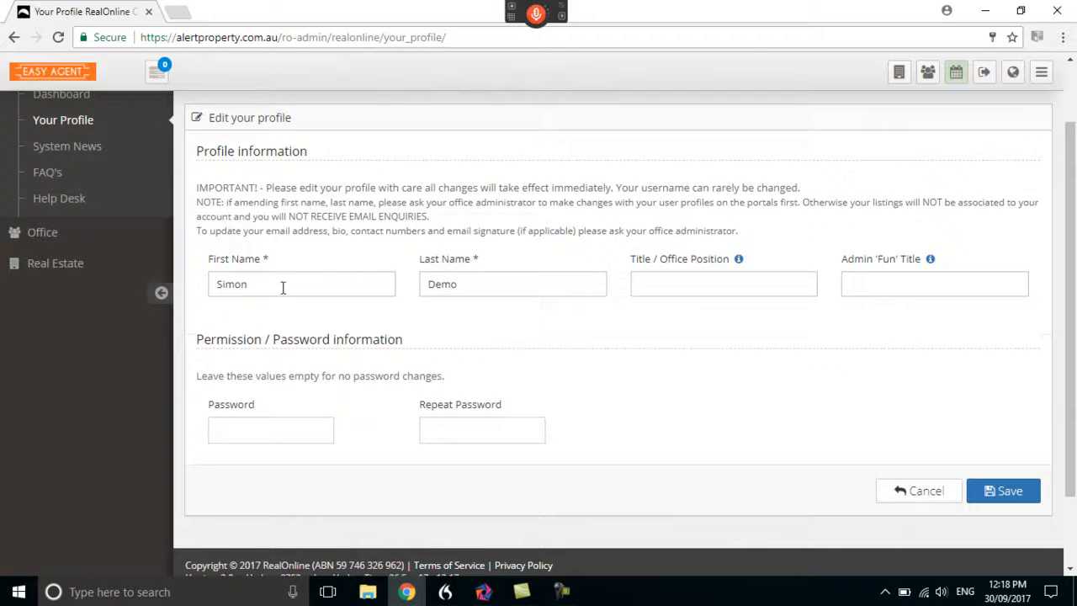
Open the office calendar and examine the event form, monthly view, call backs and tasks
left_click(41, 232)
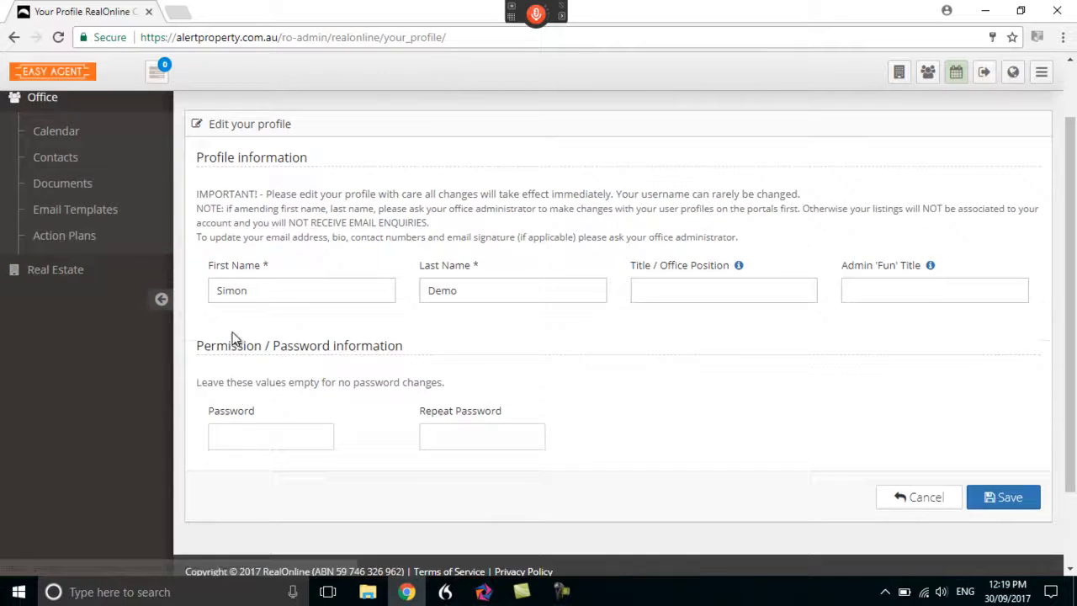
scroll(233, 331, "up", 2)
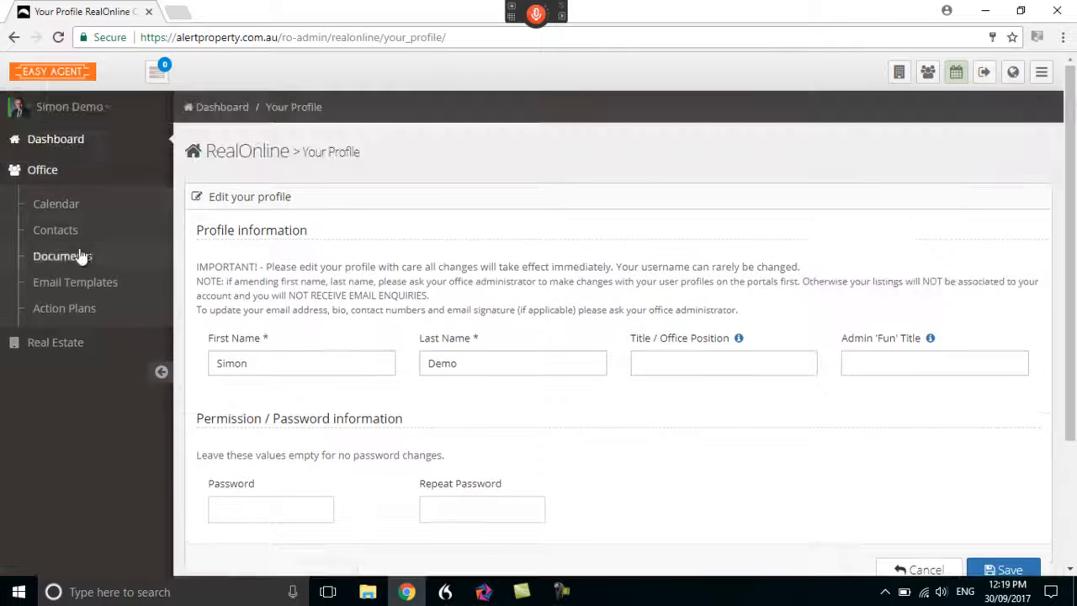
left_click(51, 203)
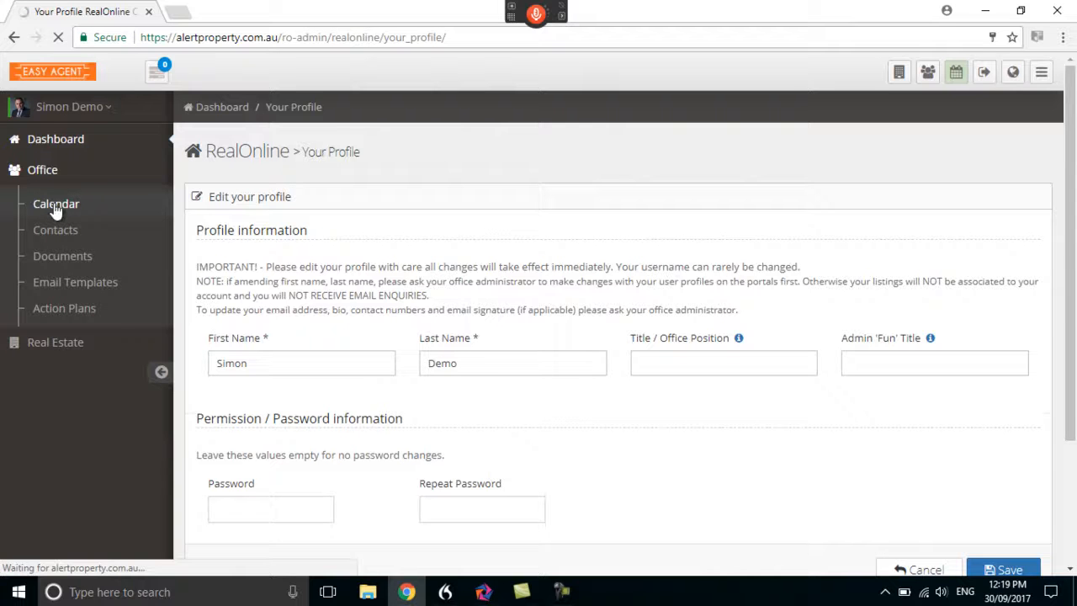
scroll(387, 328, "down", 2)
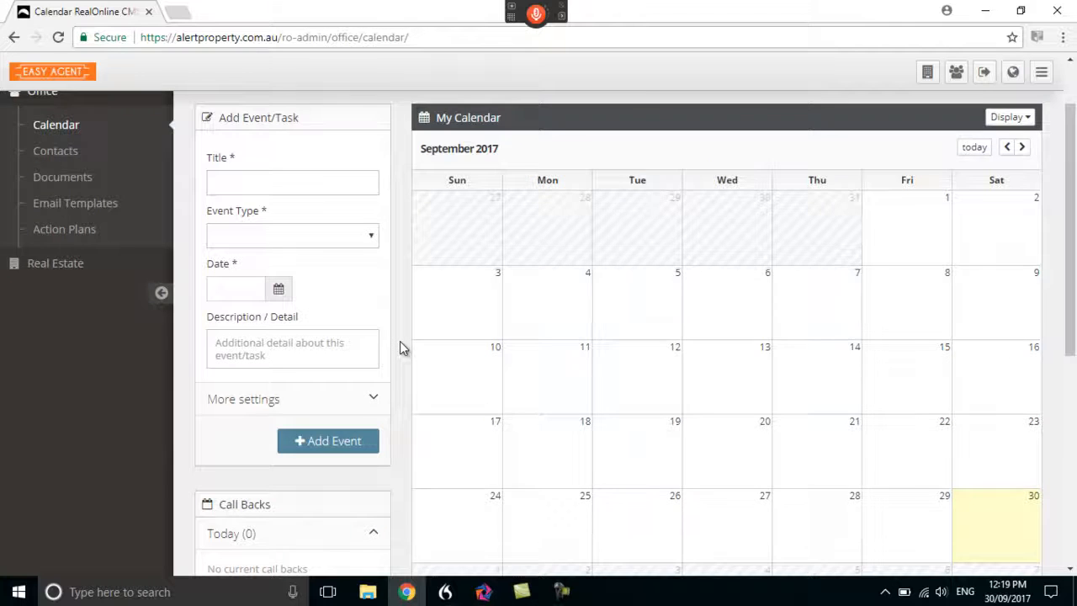
scroll(400, 347, "down", 3)
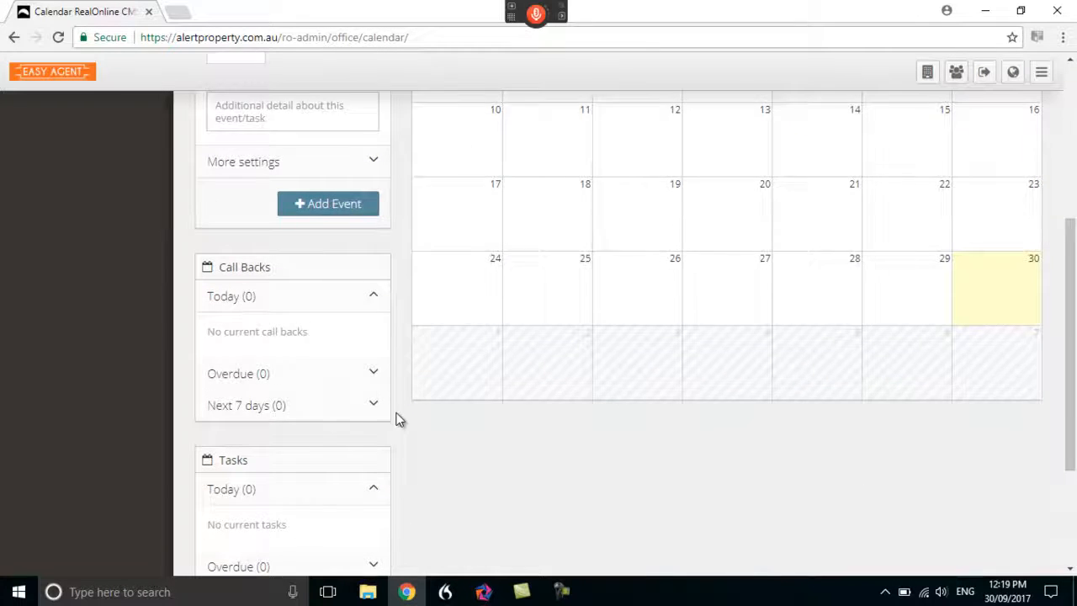
scroll(390, 420, "down", 1)
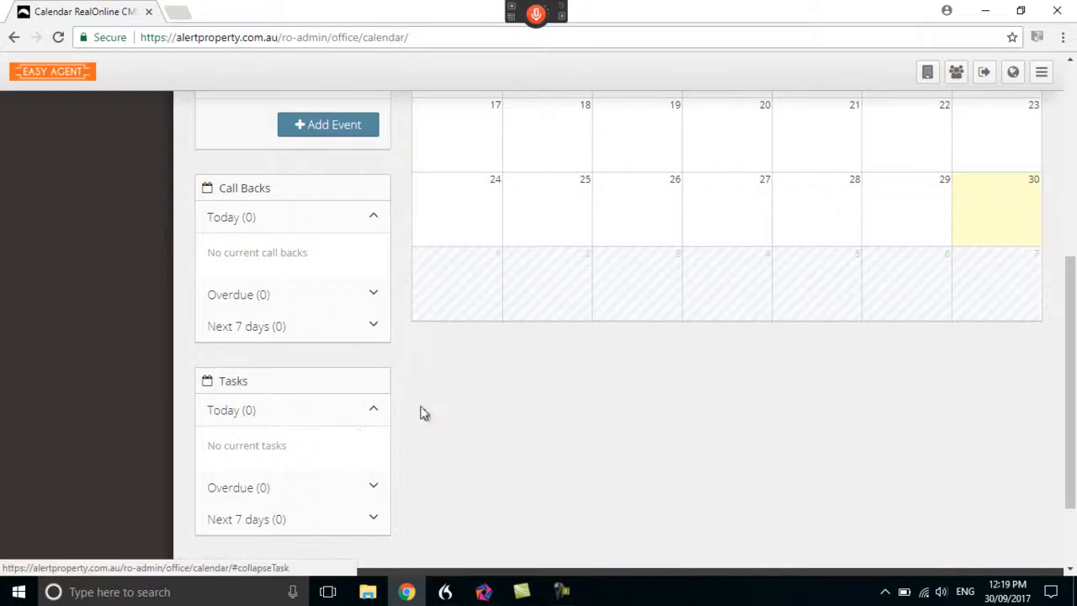
scroll(420, 412, "up", 3)
scroll(400, 303, "up", 2)
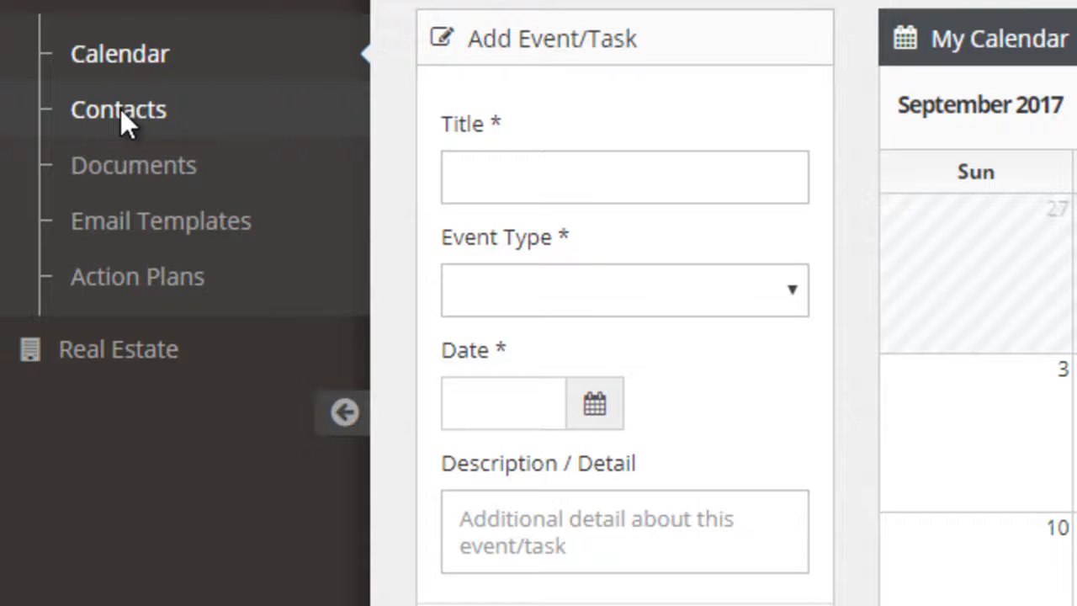
Start a new contact from the contacts list and examine the form's name, email, phone and definition sections
left_click(123, 111)
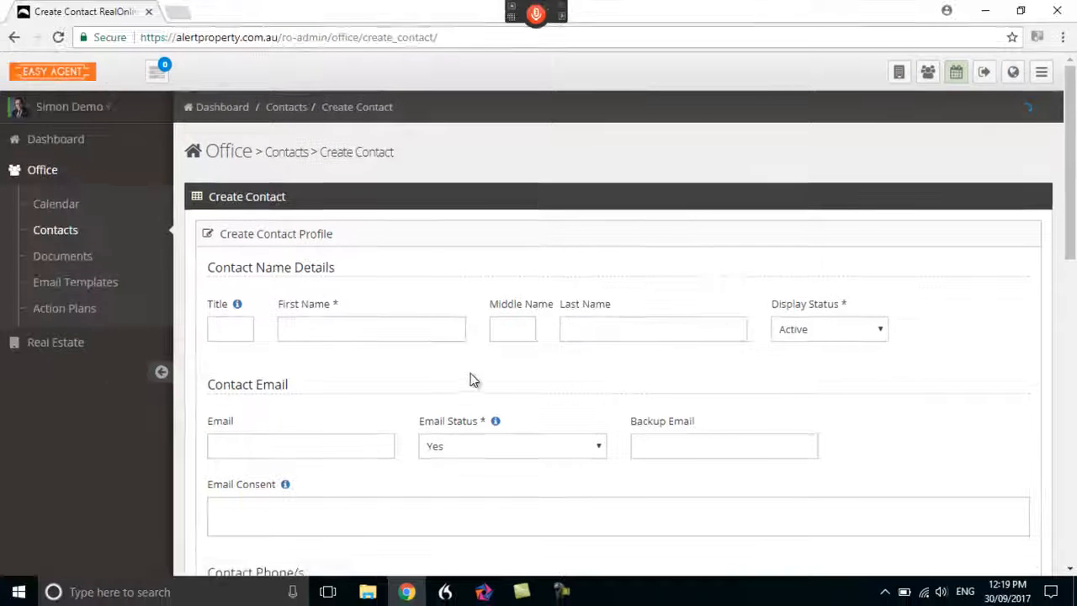
scroll(471, 376, "down", 1)
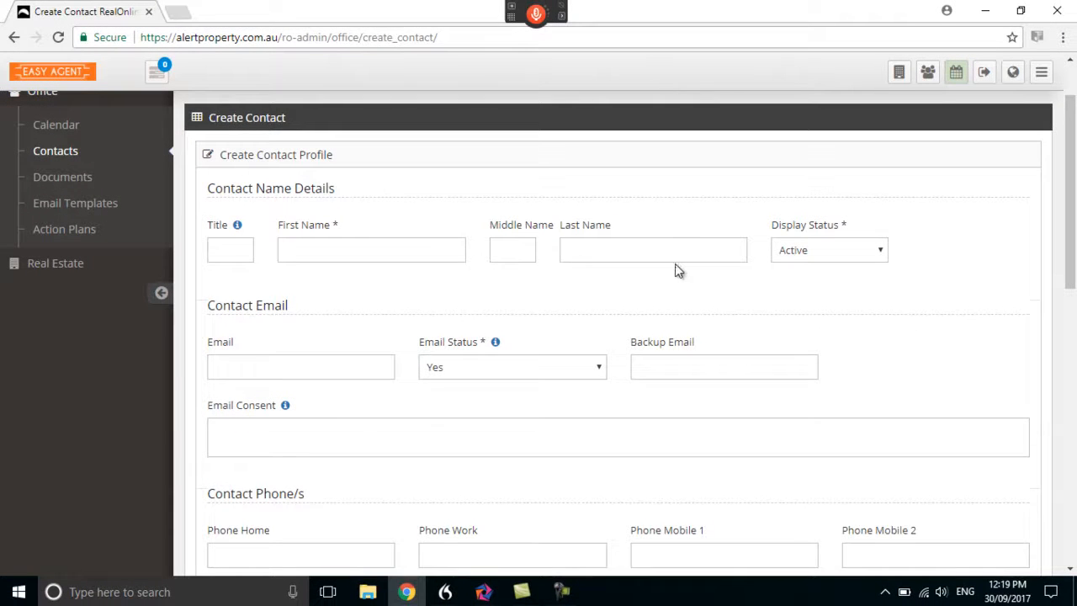
scroll(392, 286, "down", 1)
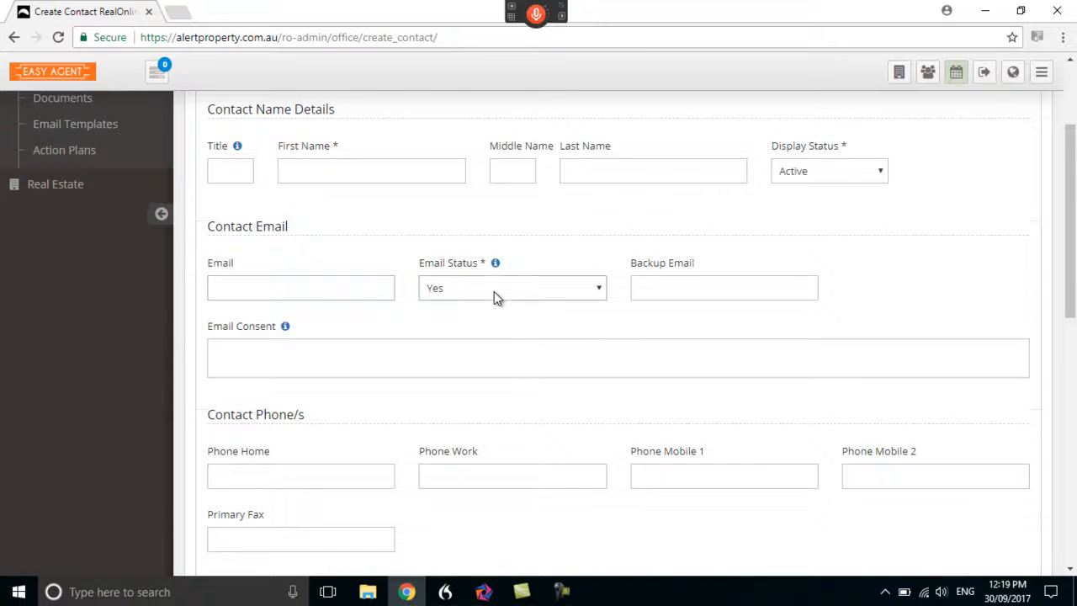
scroll(415, 341, "down", 2)
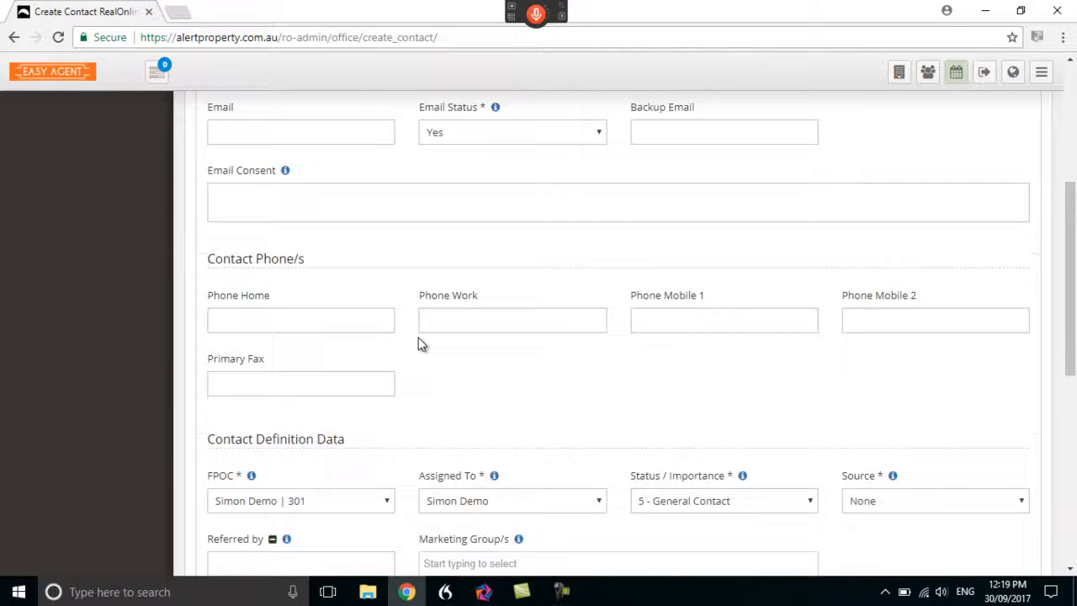
scroll(417, 336, "down", 2)
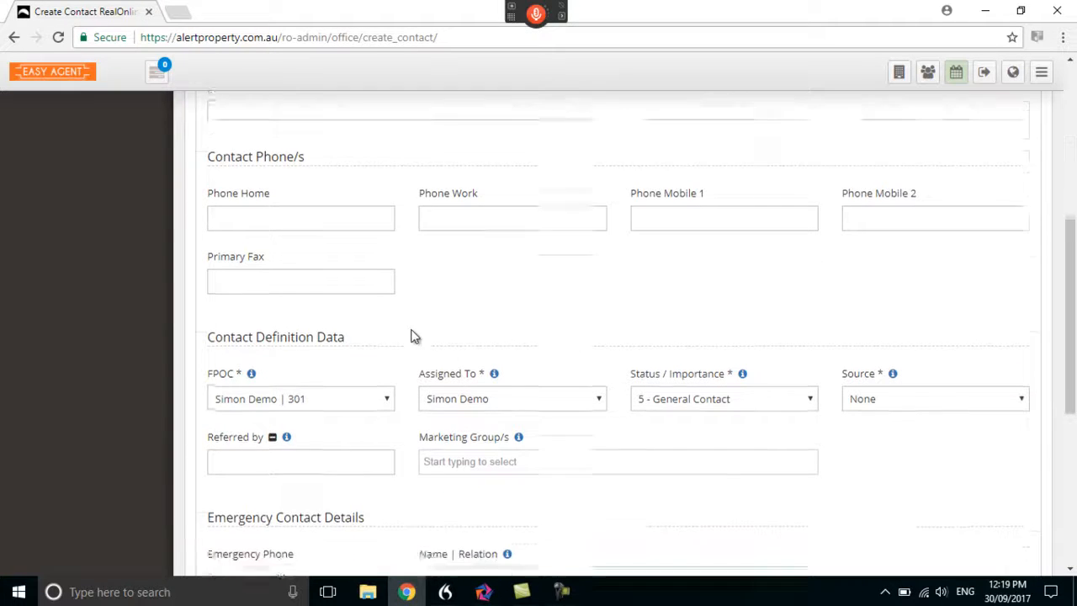
scroll(412, 336, "down", 2)
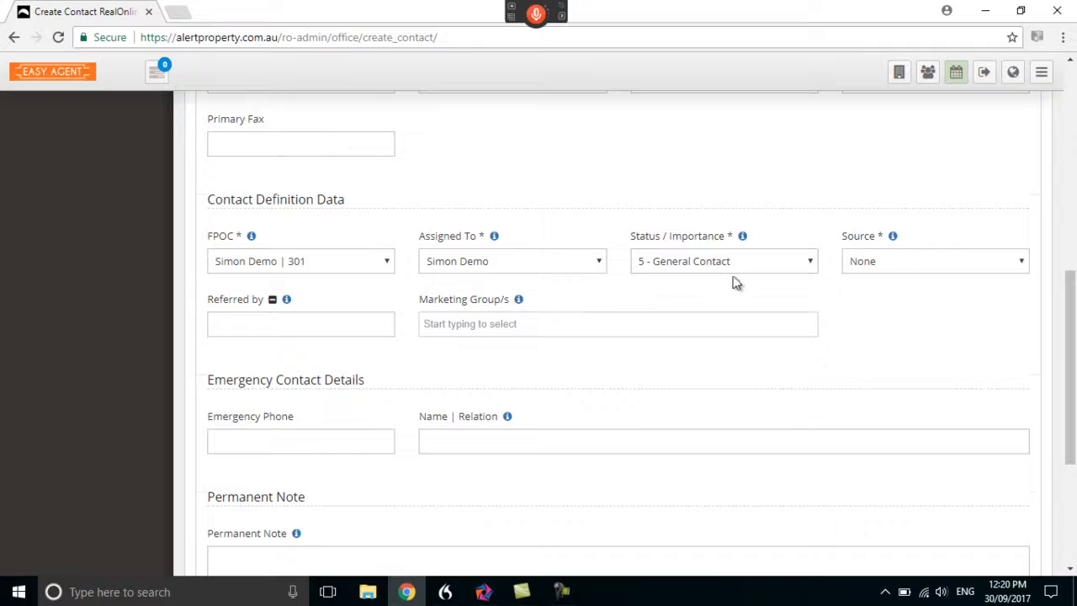
Check the Status / Importance options and the emergency contact and permanent note sections of the new contact form
left_click(787, 271)
left_click(786, 274)
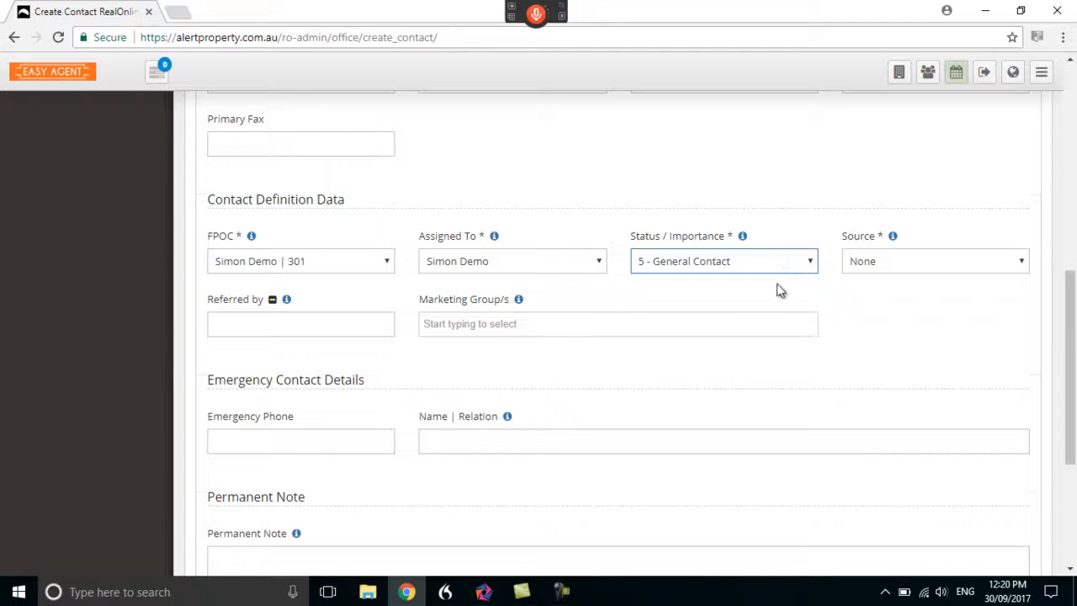
scroll(554, 360, "down", 2)
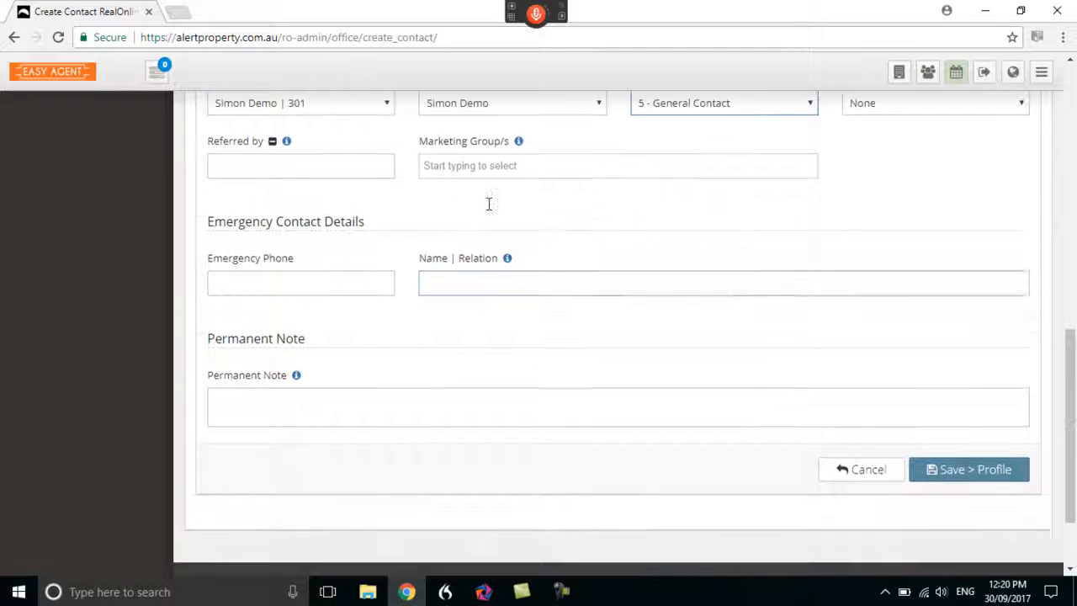
scroll(379, 294, "down", 1)
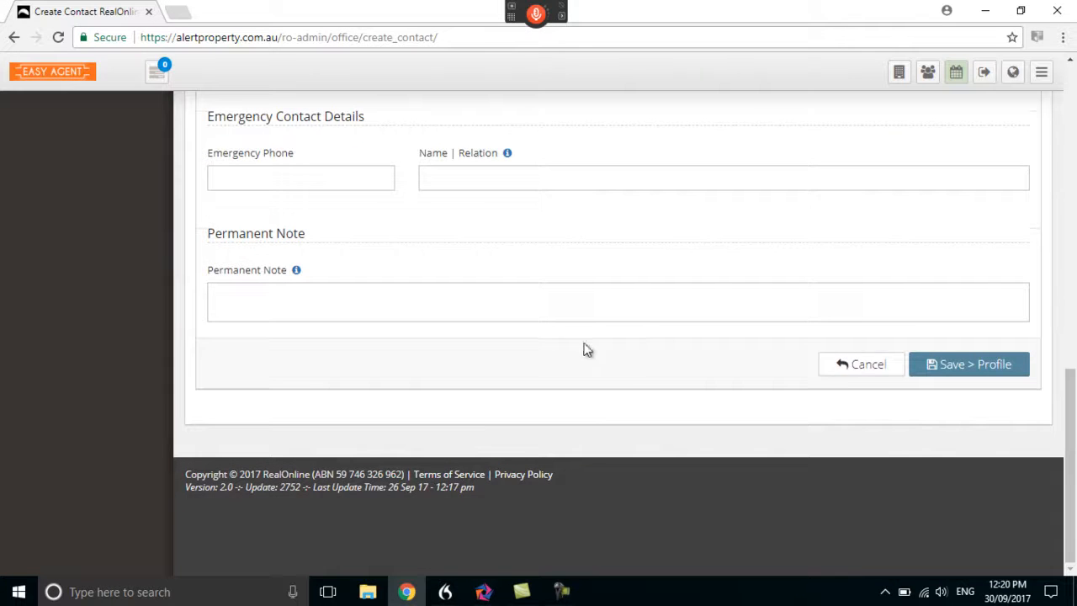
scroll(589, 345, "up", 3)
scroll(524, 342, "up", 8)
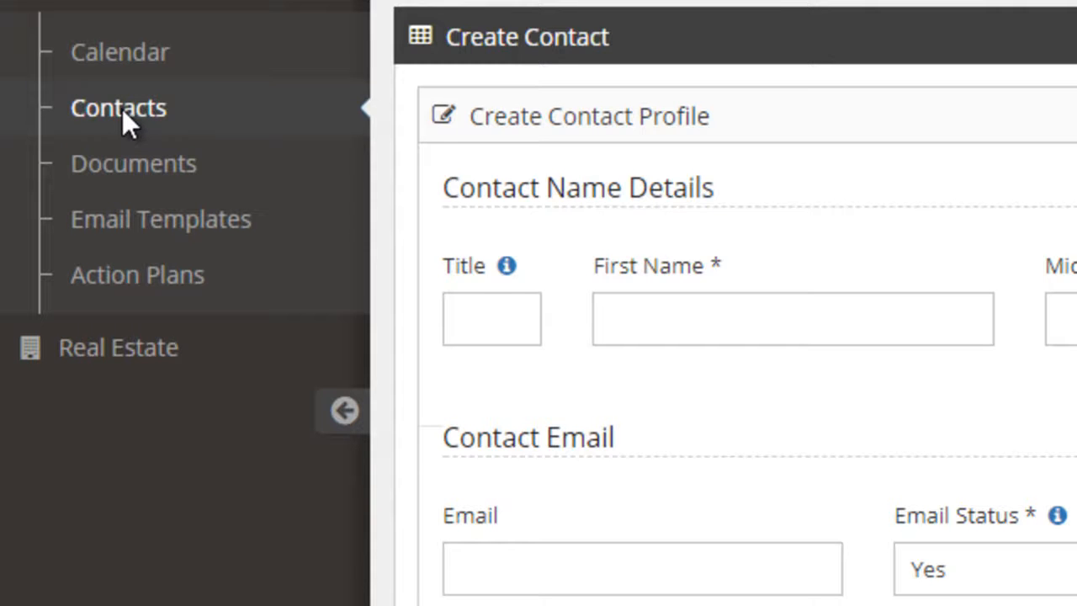
Return to the contacts list, open the second contact's profile and view the contact groups that can be assigned
left_click(122, 109)
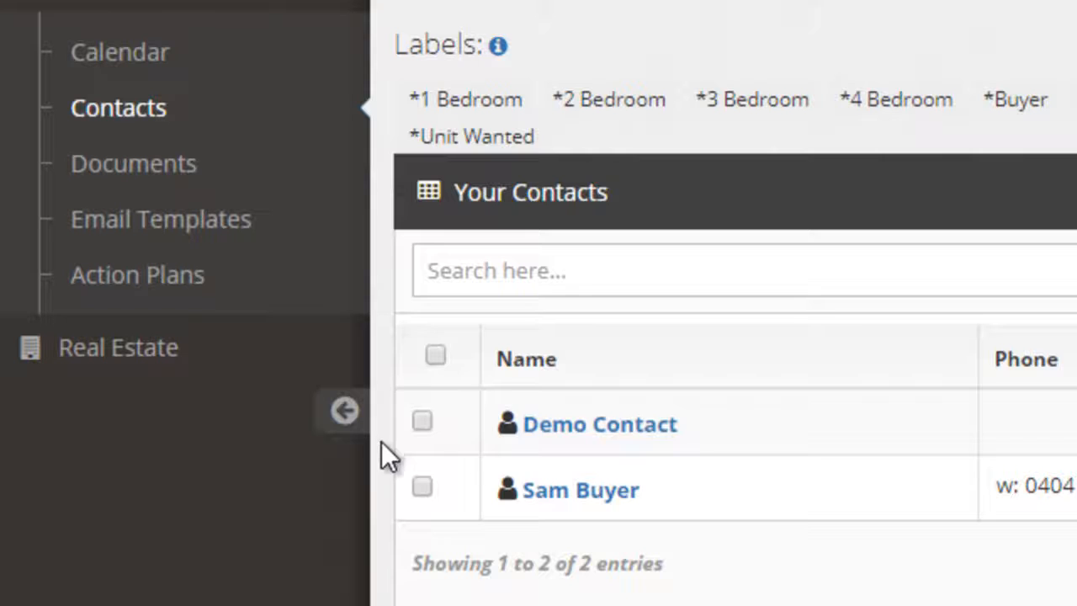
left_click(589, 503)
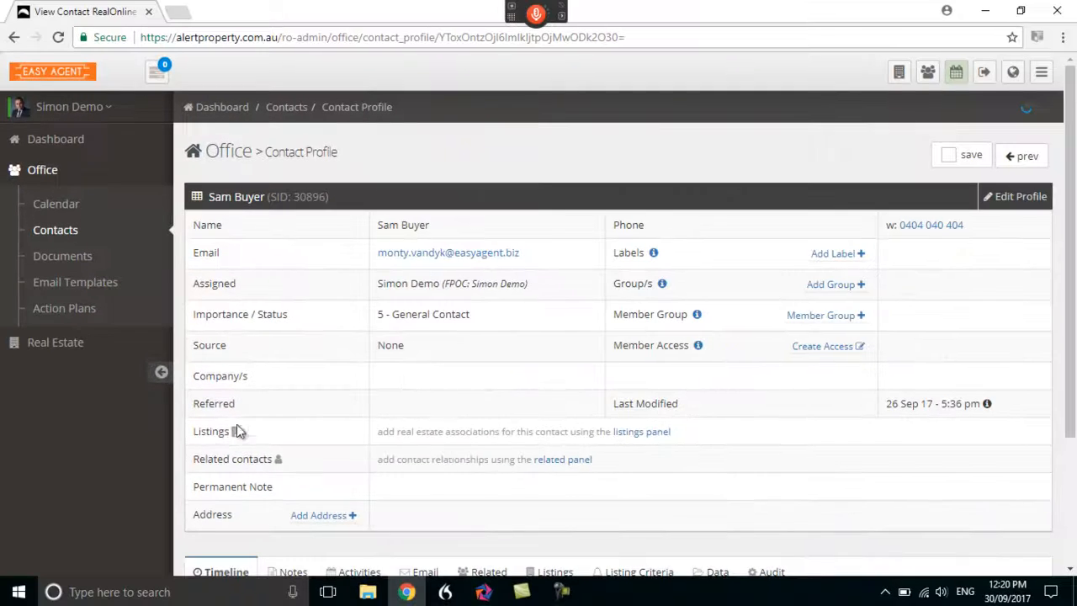
scroll(324, 436, "down", 1)
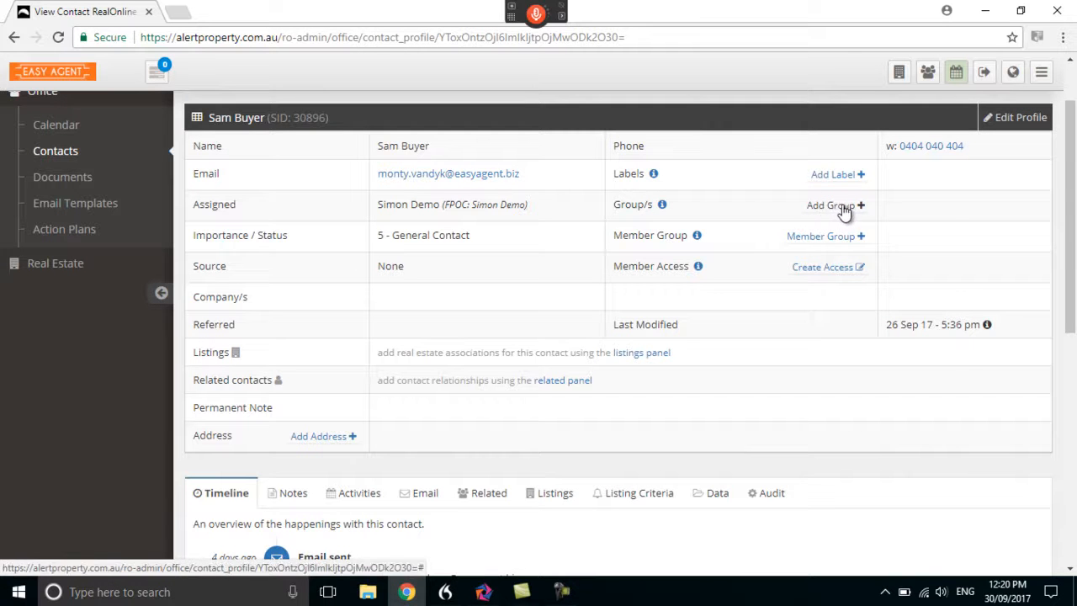
left_click(842, 209)
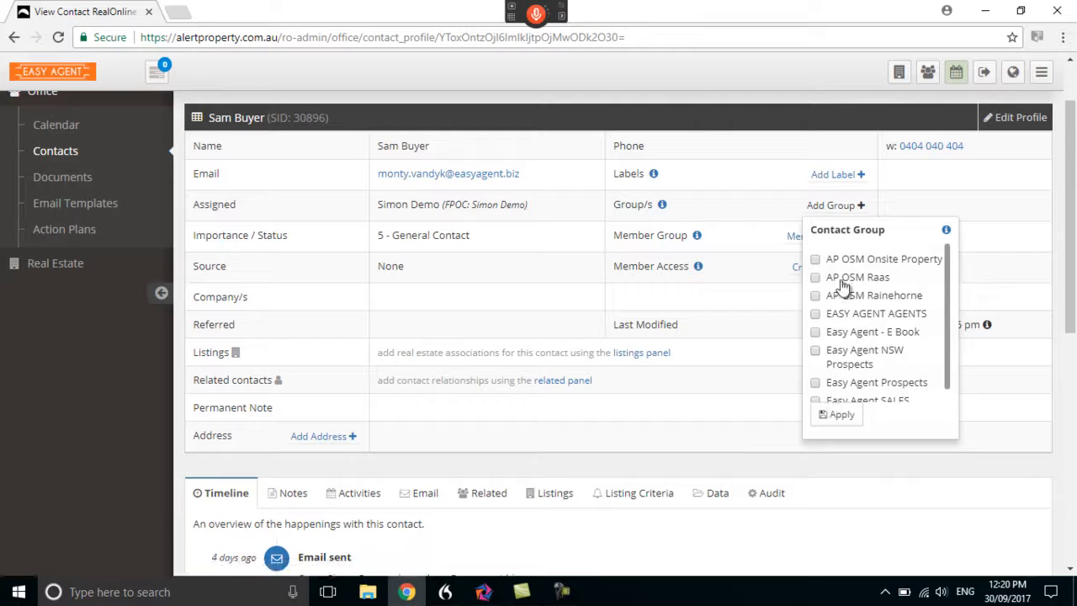
left_click(891, 200)
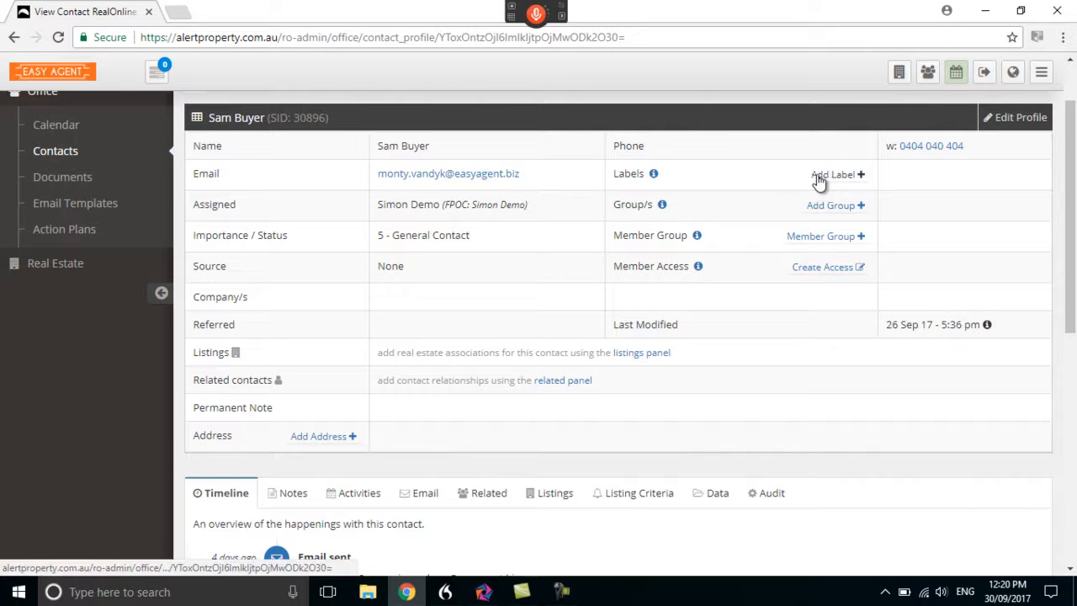
Create a new email to the contact from the template "RES Agents VENDOR Commitment Letter Part 1"
scroll(492, 354, "down", 2)
scroll(487, 365, "down", 1)
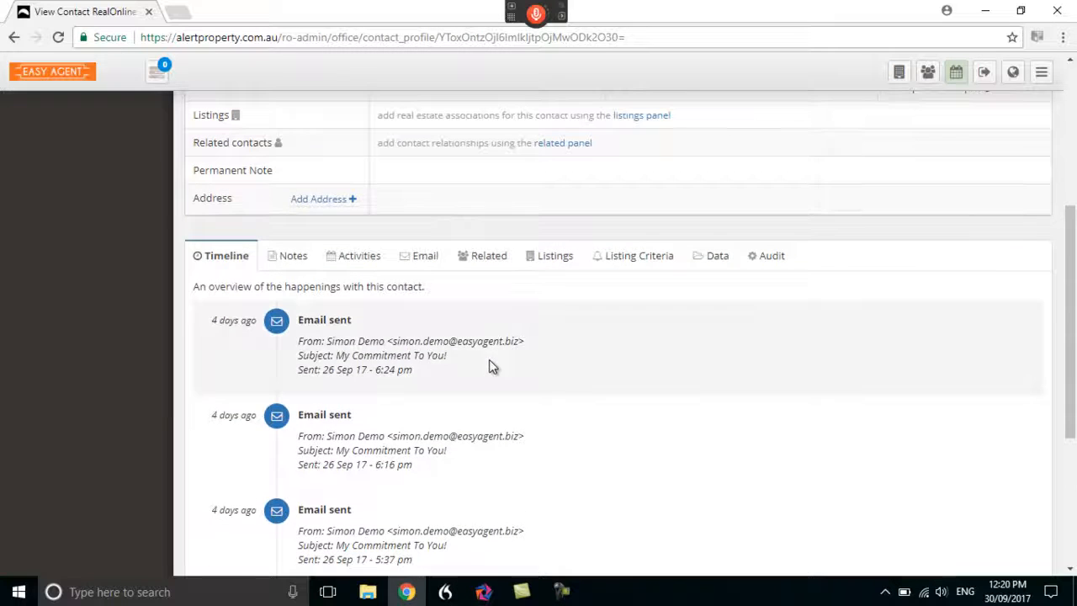
left_click(422, 261)
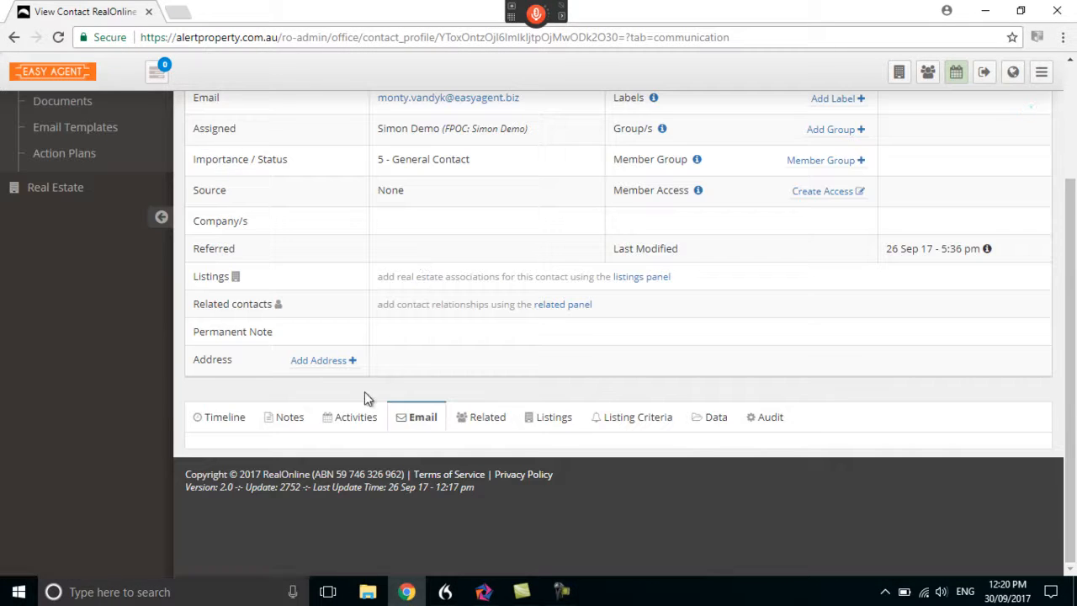
scroll(369, 391, "down", 3)
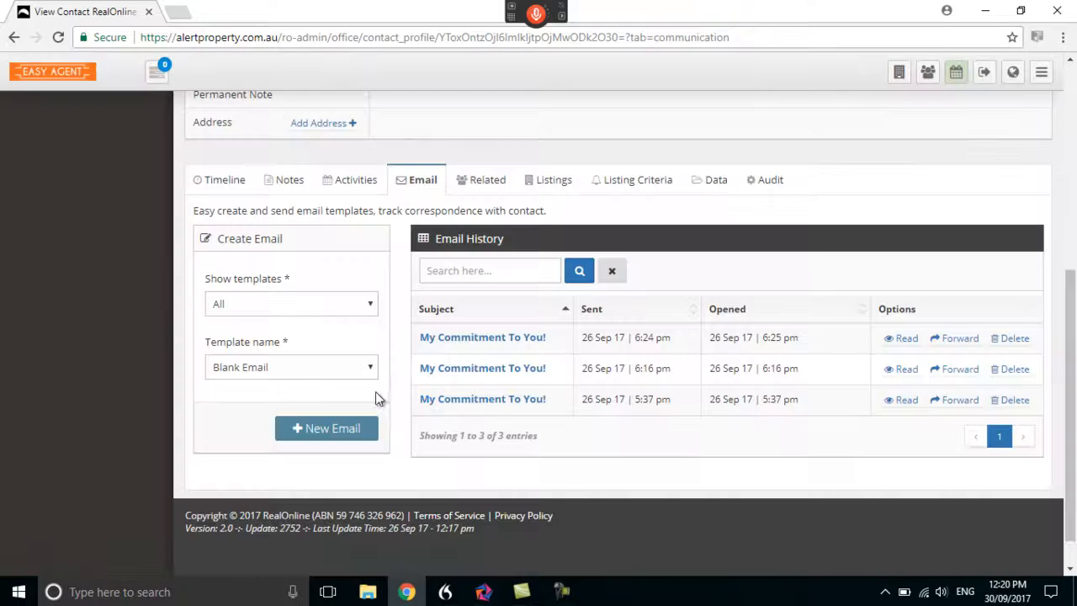
left_click(374, 371)
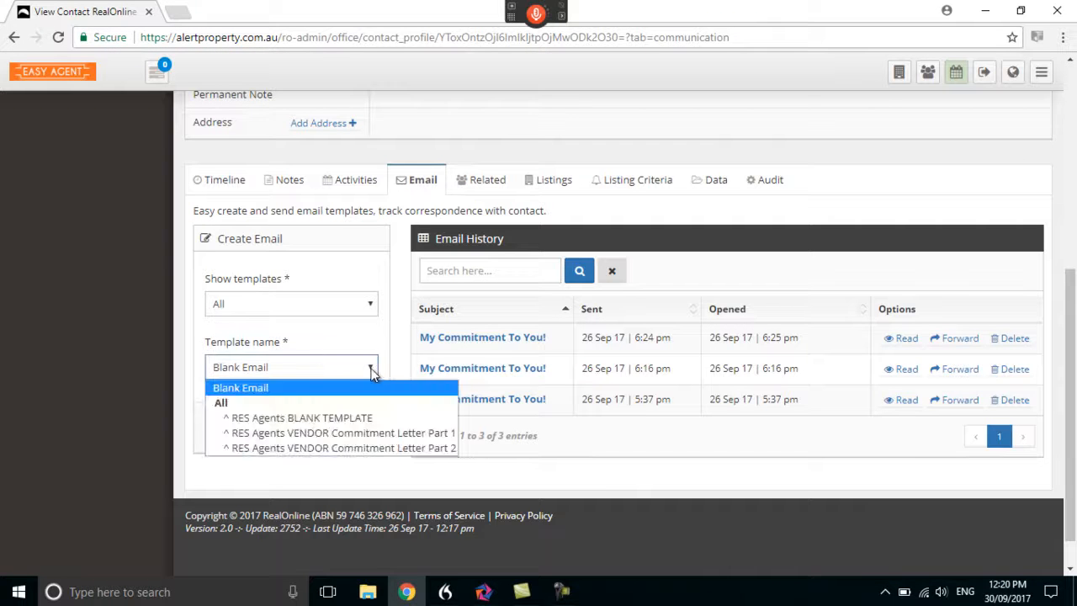
left_click(310, 434)
left_click(331, 429)
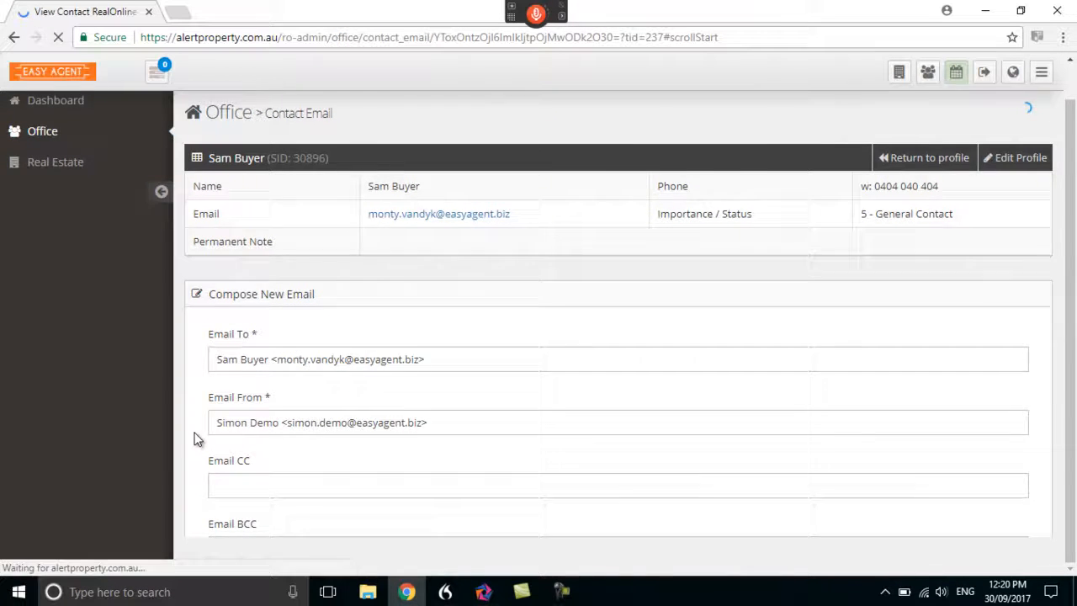
Read through the composed email from its recipient and subject fields down to the sender's signature
scroll(198, 433, "down", 6)
scroll(200, 427, "up", 1)
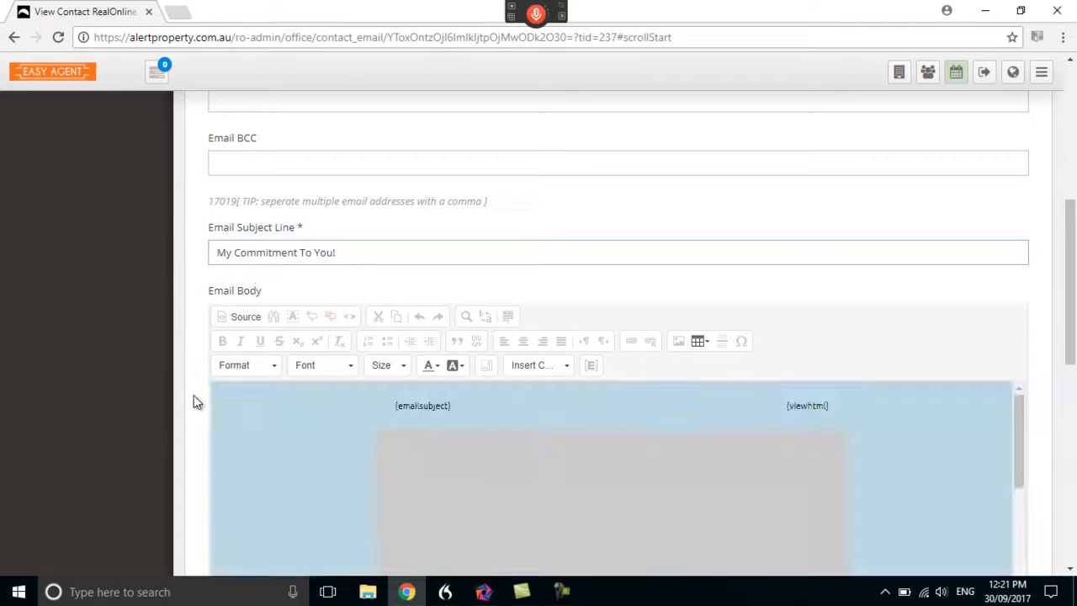
scroll(194, 395, "down", 3)
scroll(330, 336, "down", 7)
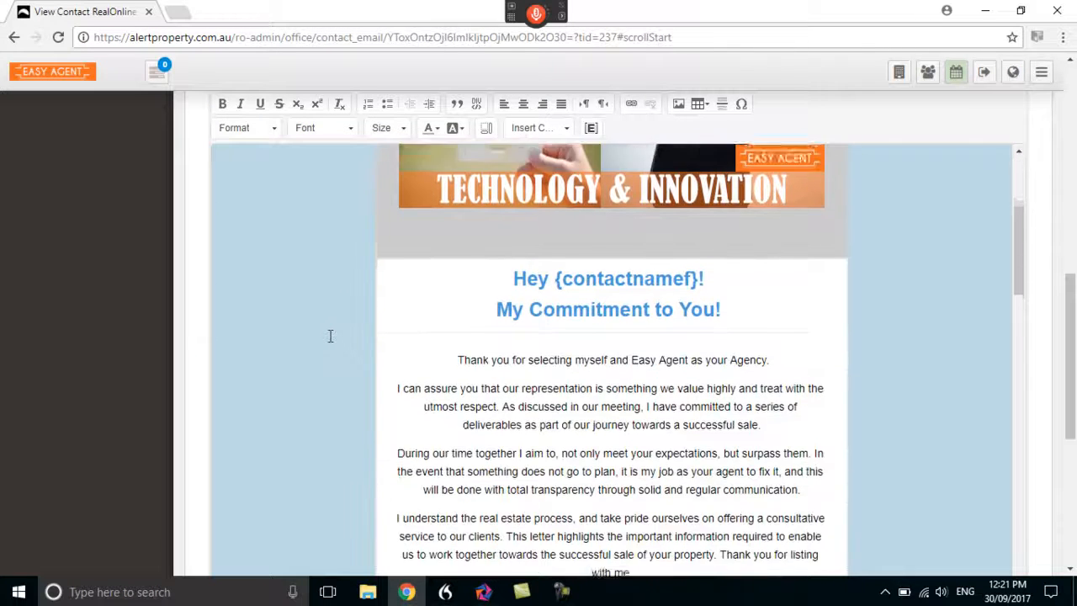
scroll(577, 373, "down", 8)
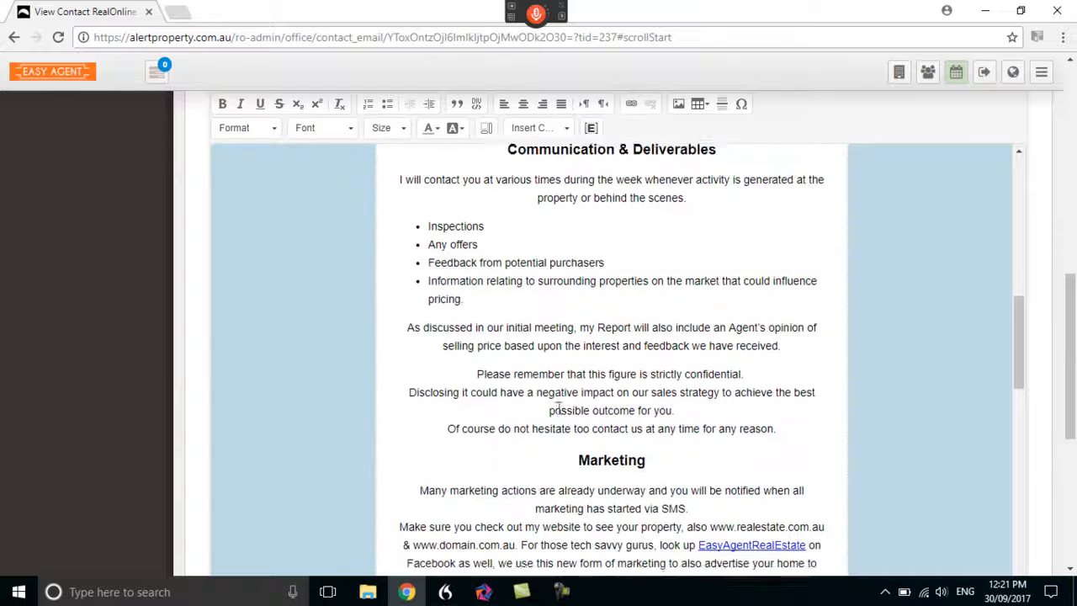
scroll(541, 446, "down", 6)
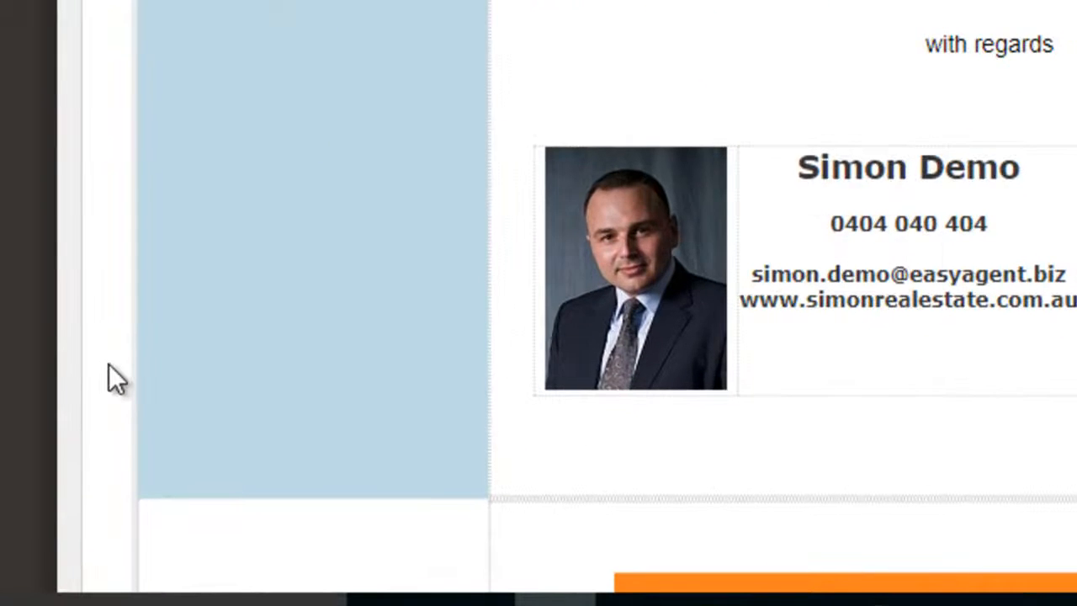
Discard the composed commitment letter email without sending or saving it
scroll(199, 468, "down", 2)
scroll(108, 378, "down", 5)
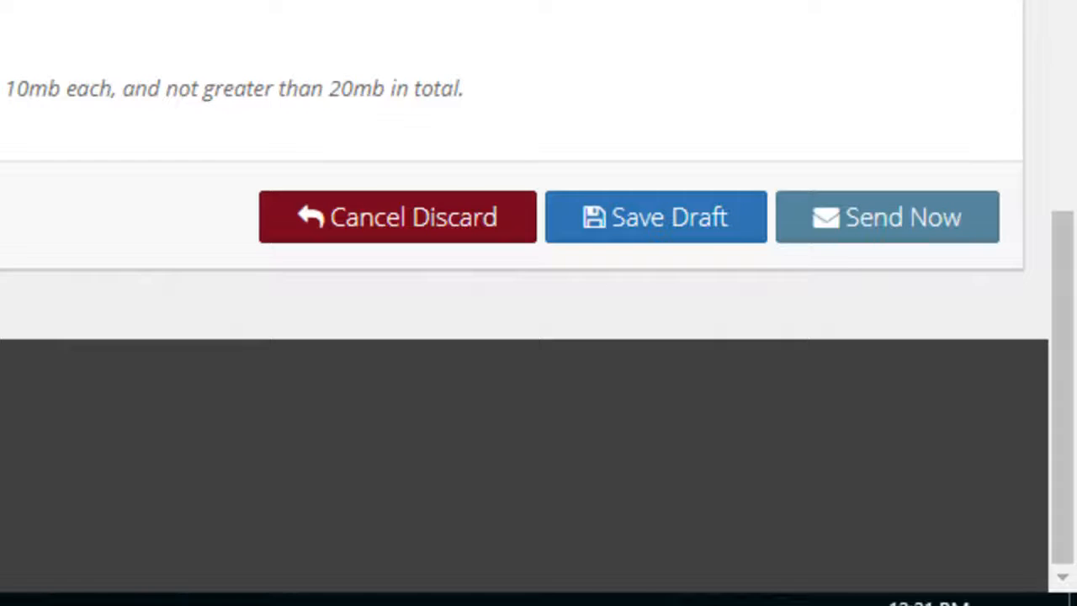
left_click(397, 217)
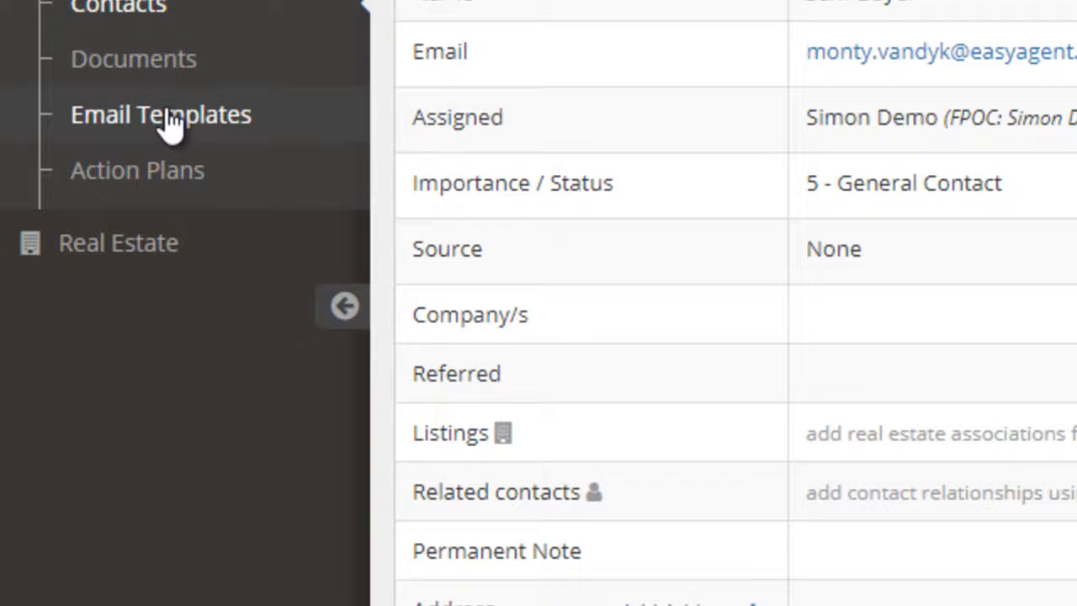
View the office email templates and look over the blank form for creating a template
left_click(170, 123)
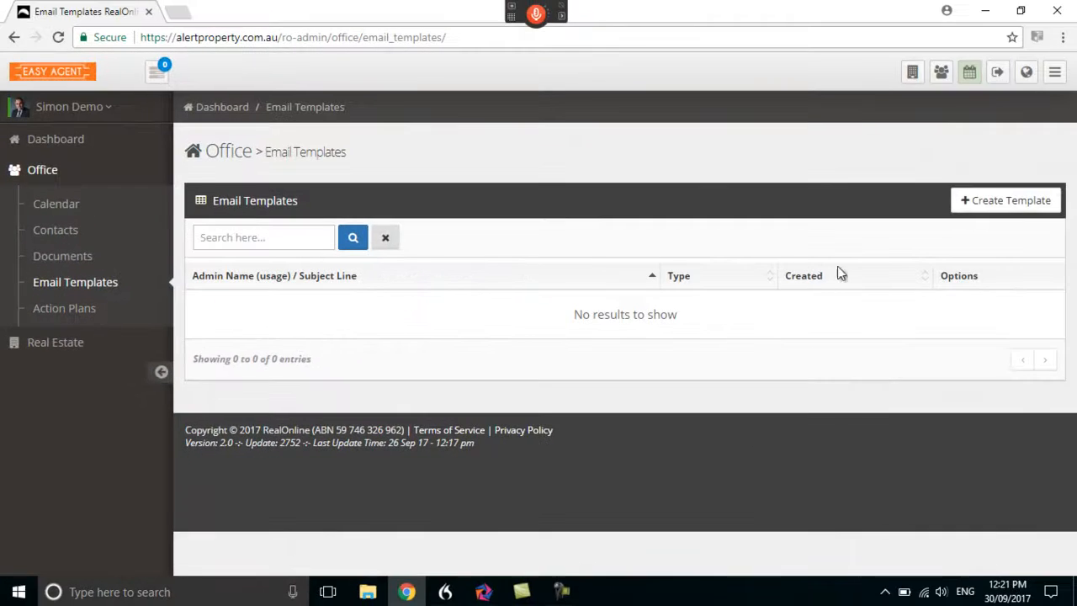
left_click(1040, 198)
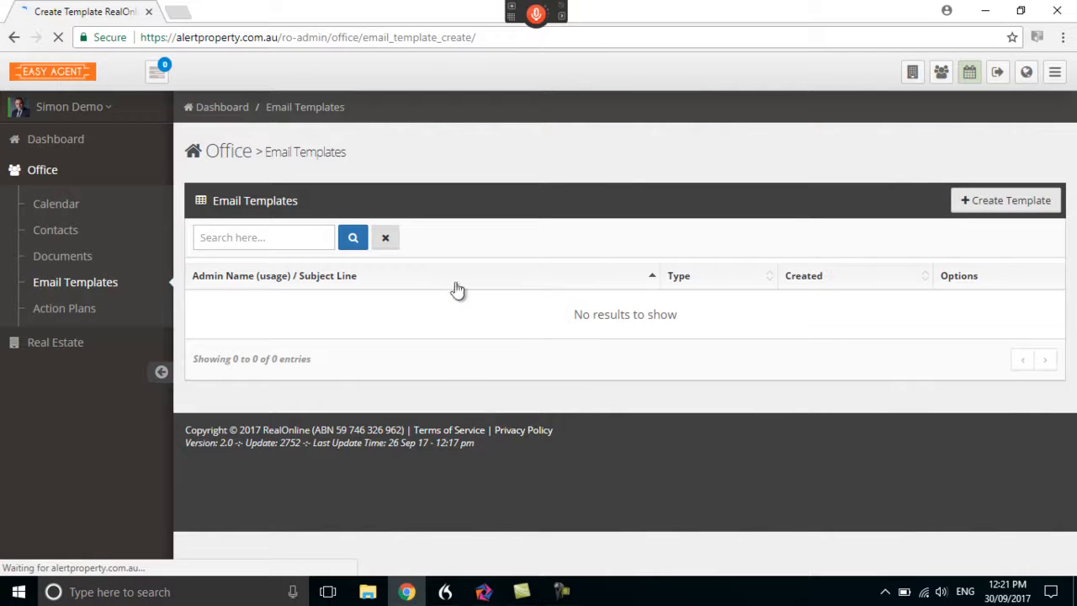
scroll(192, 430, "down", 4)
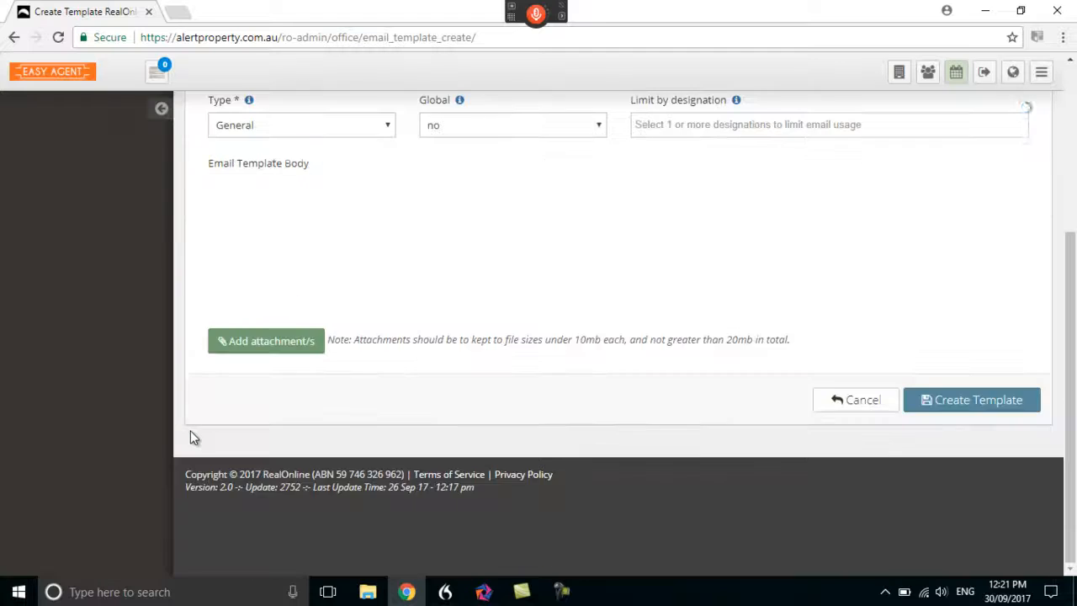
scroll(192, 430, "up", 4)
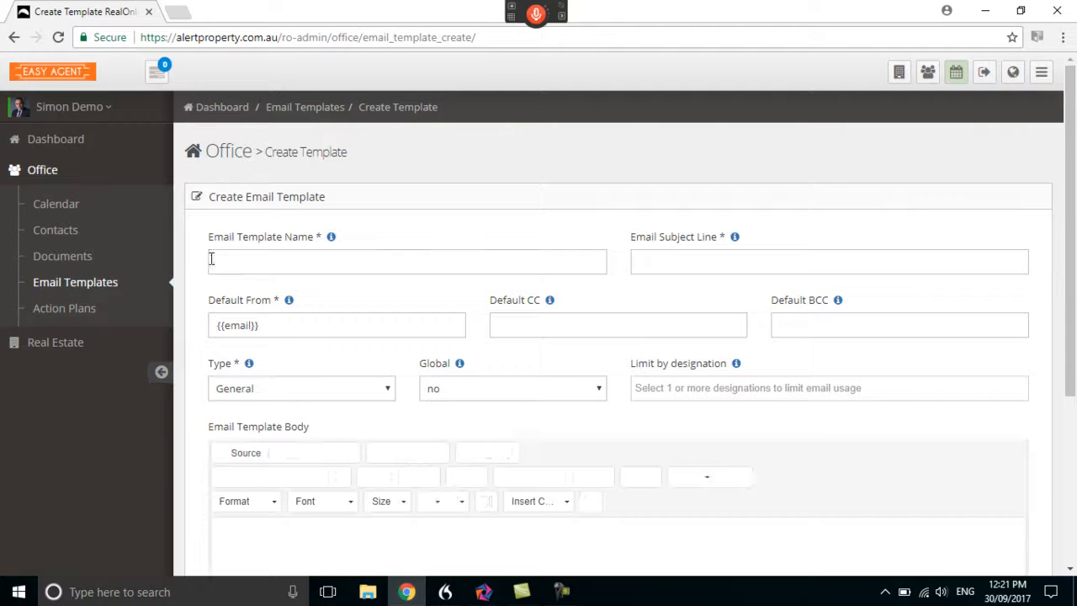
Look through the files stored in the office documents
left_click(62, 257)
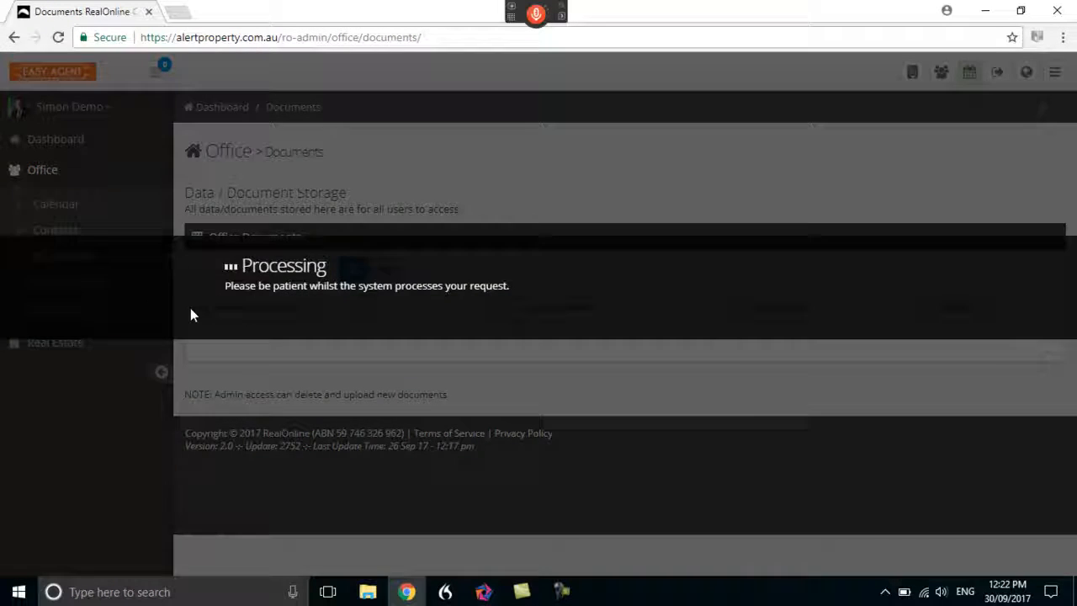
scroll(183, 328, "down", 2)
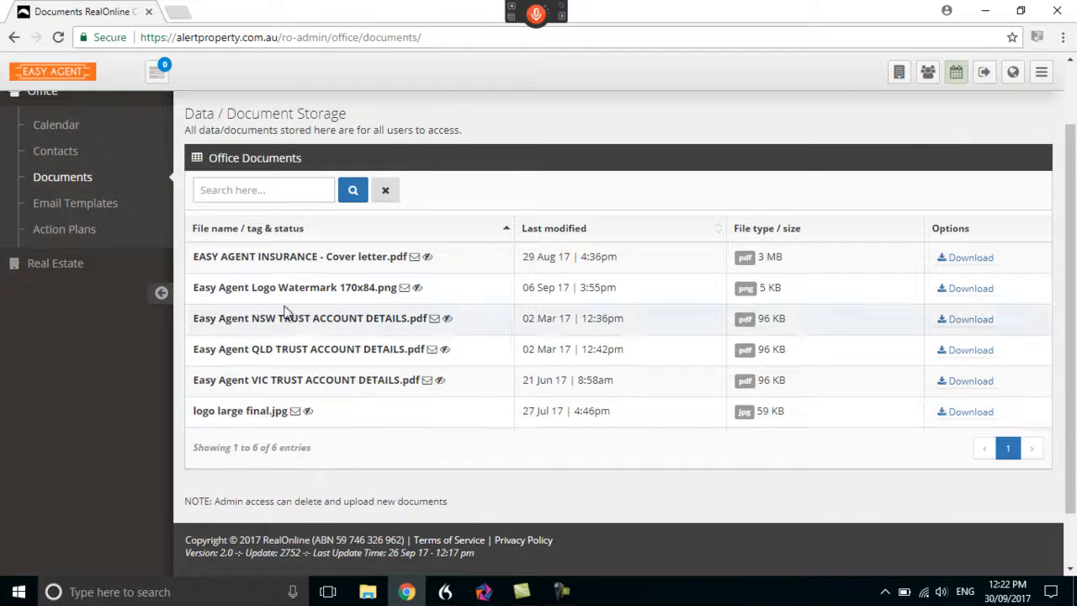
scroll(185, 274, "up", 1)
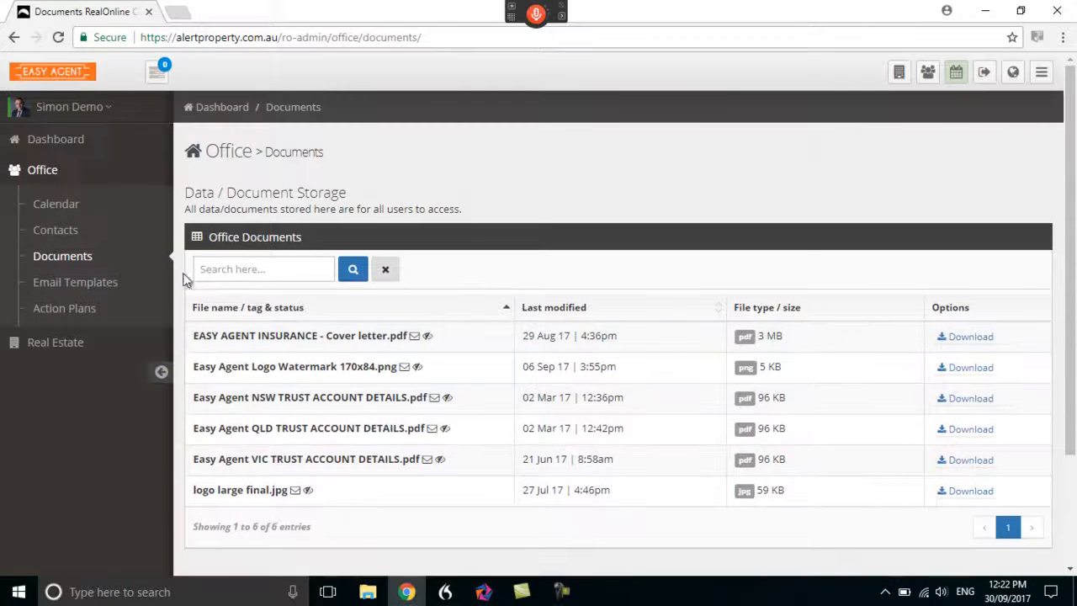
View the office's action plans and return to the dashboard overview
left_click(72, 310)
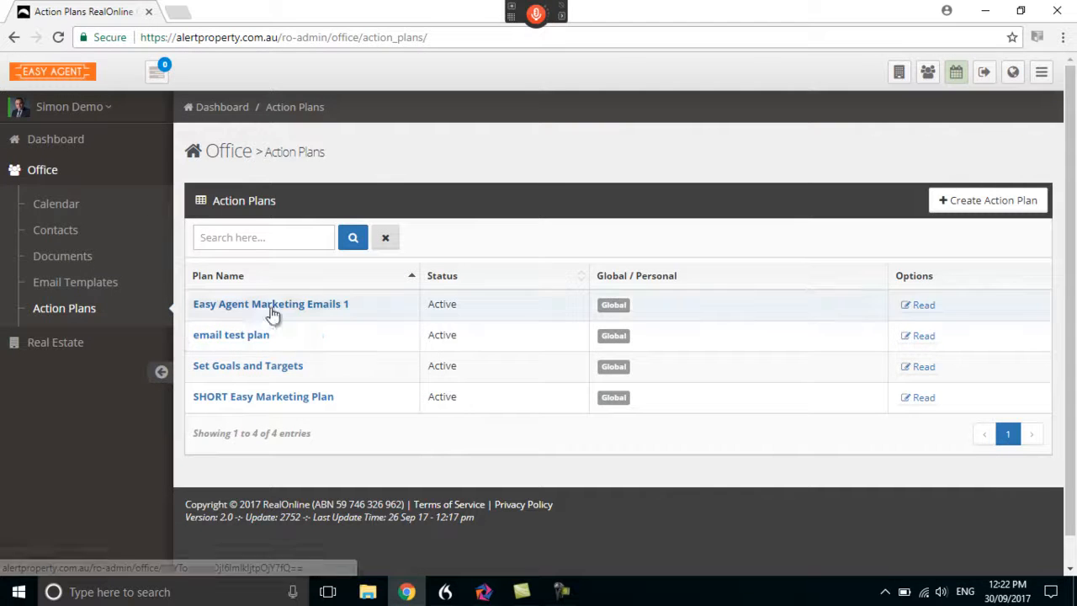
left_click(46, 173)
left_click(52, 143)
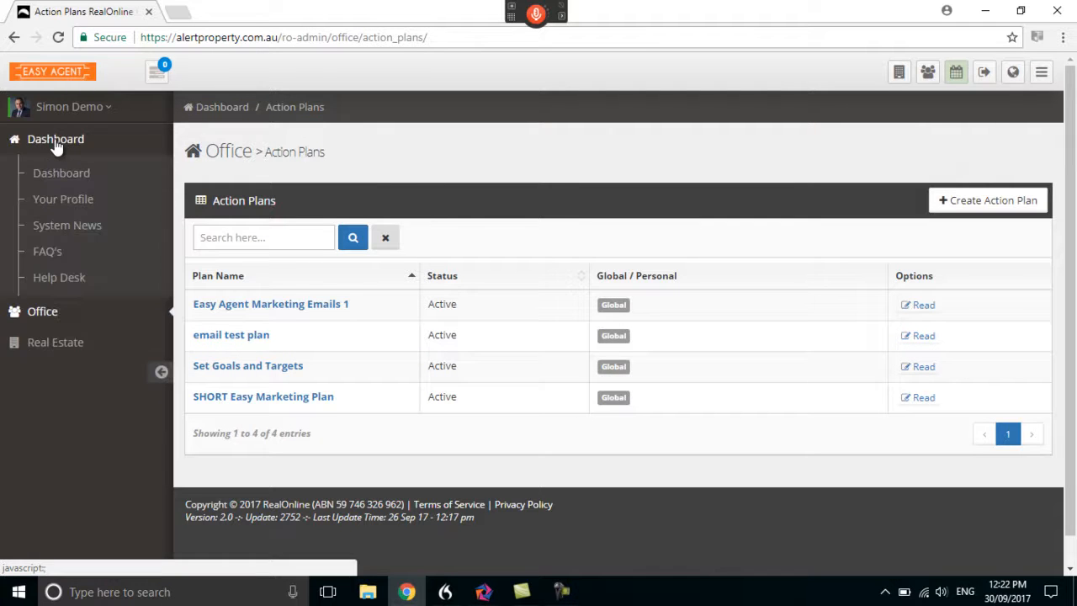
left_click(60, 175)
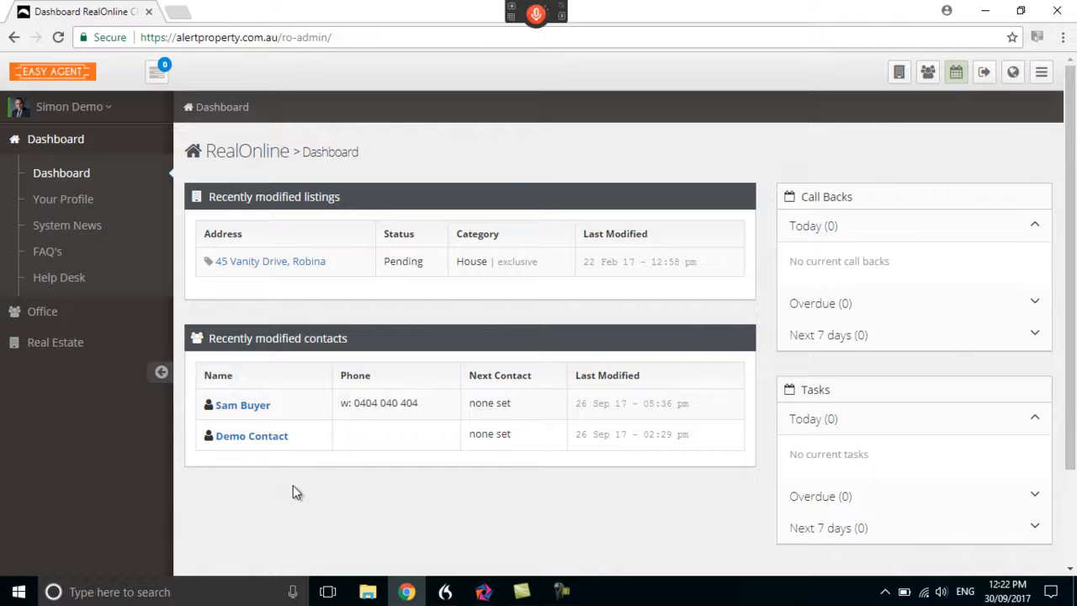
Open the pending house's profile from the managed real estate listings and open the listing for editing
left_click(57, 345)
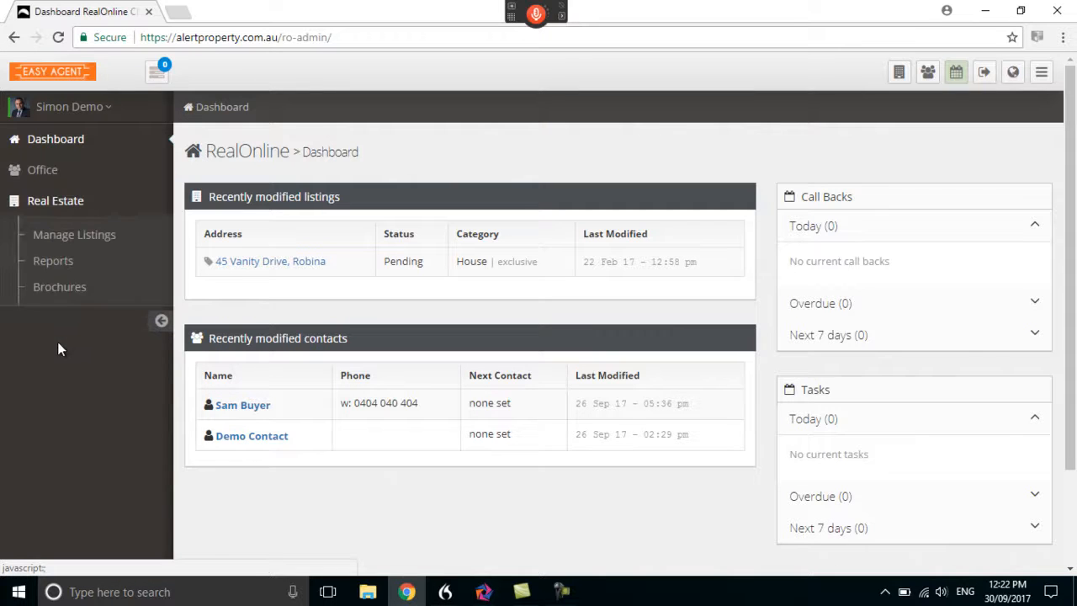
left_click(61, 231)
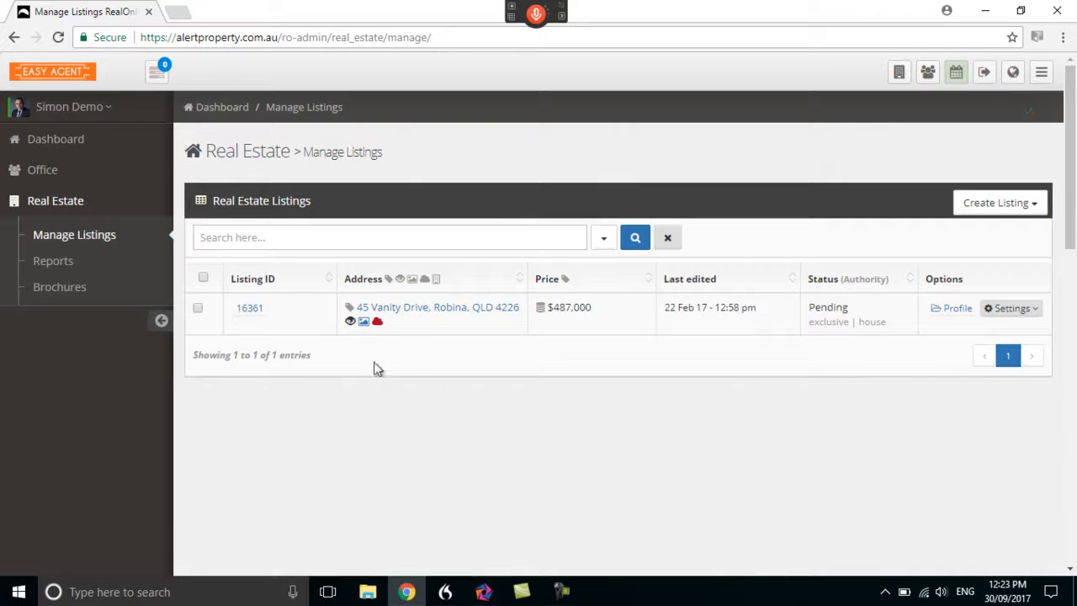
left_click(418, 309)
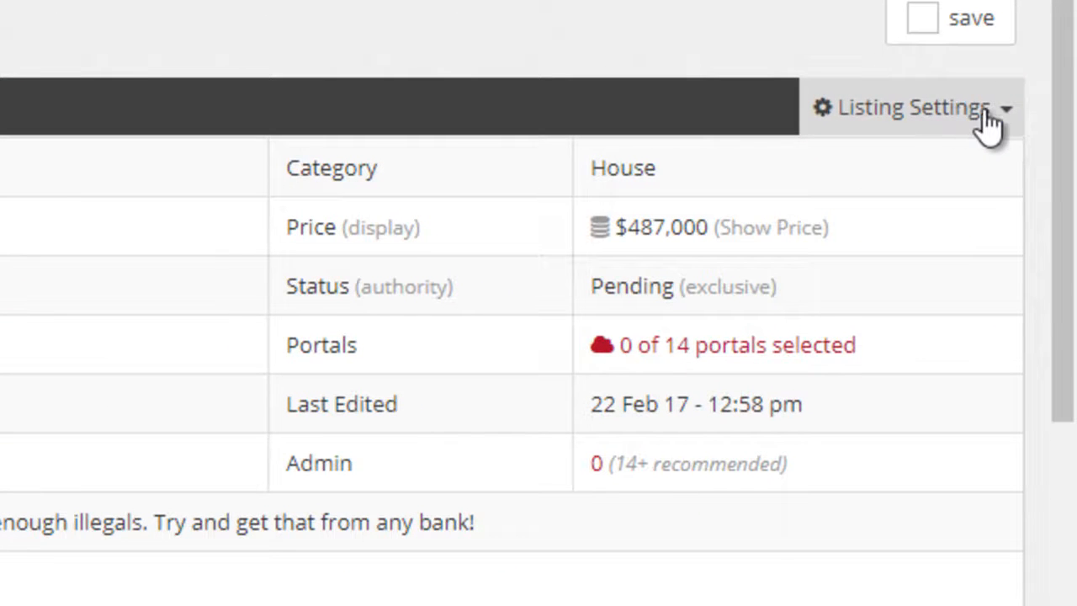
left_click(989, 123)
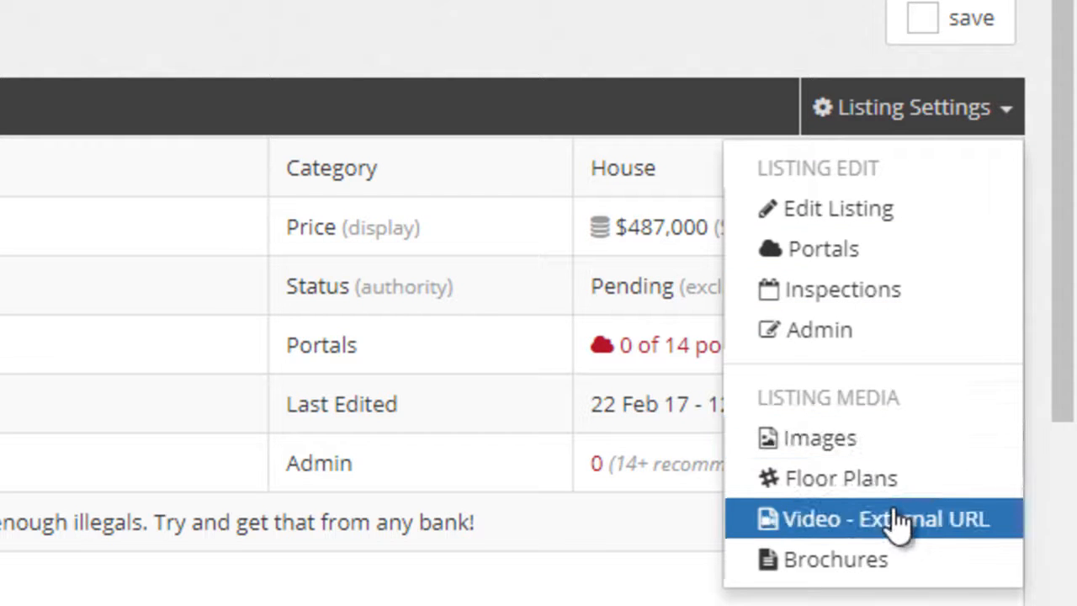
left_click(896, 217)
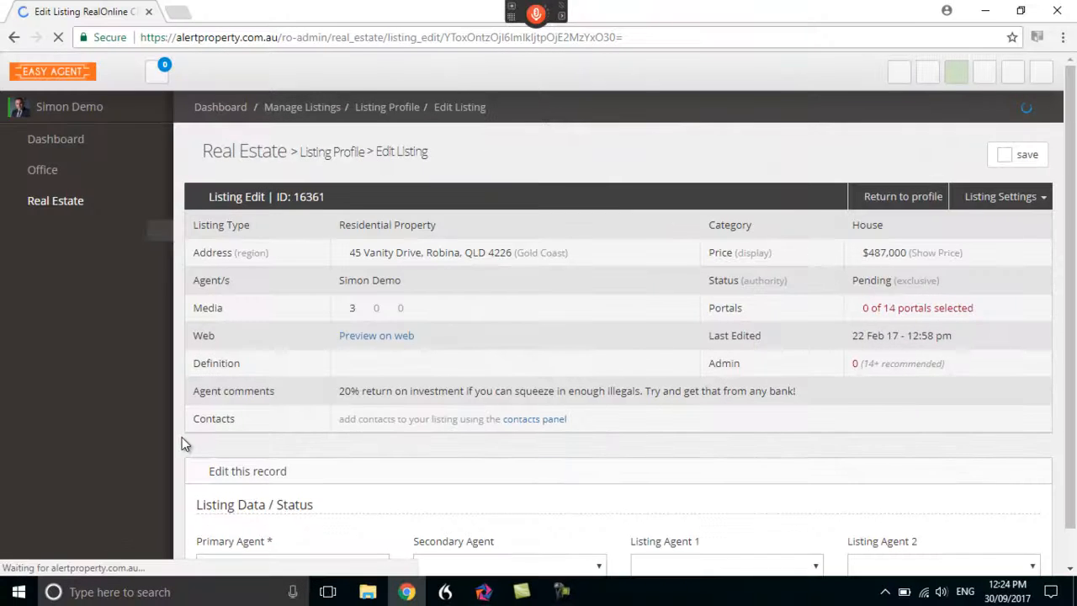
Review the Listing Data / Status section and check the available Listing Status options
scroll(326, 460, "down", 1)
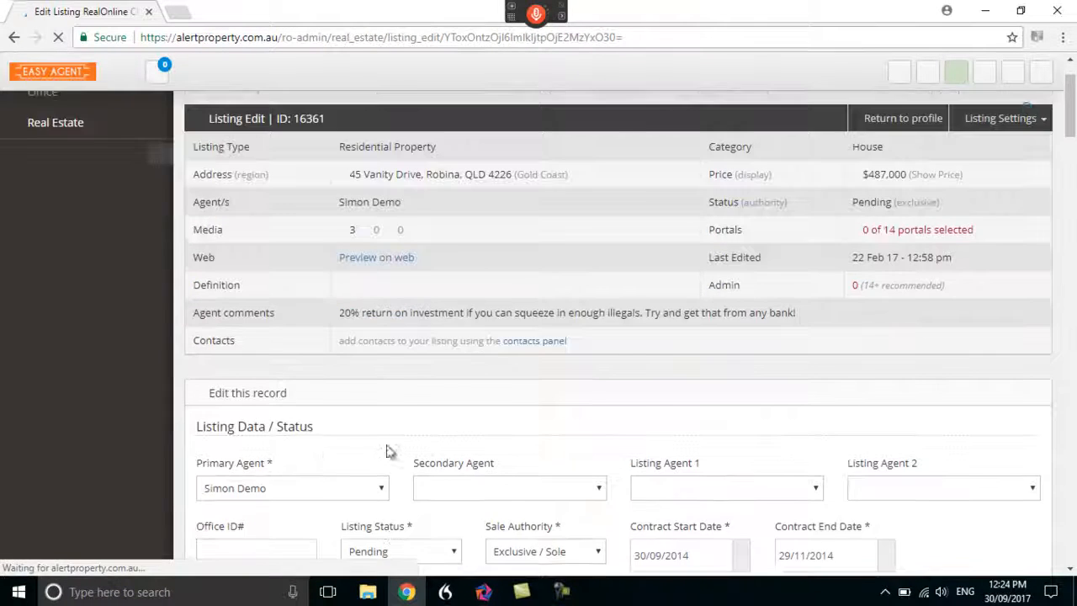
scroll(326, 460, "down", 5)
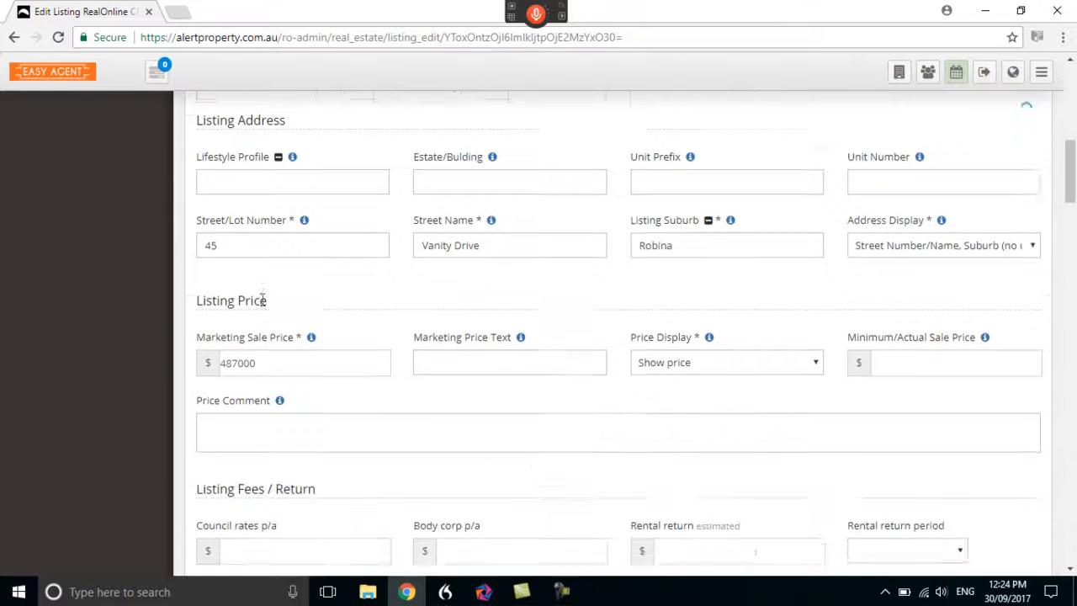
scroll(278, 362, "up", 3)
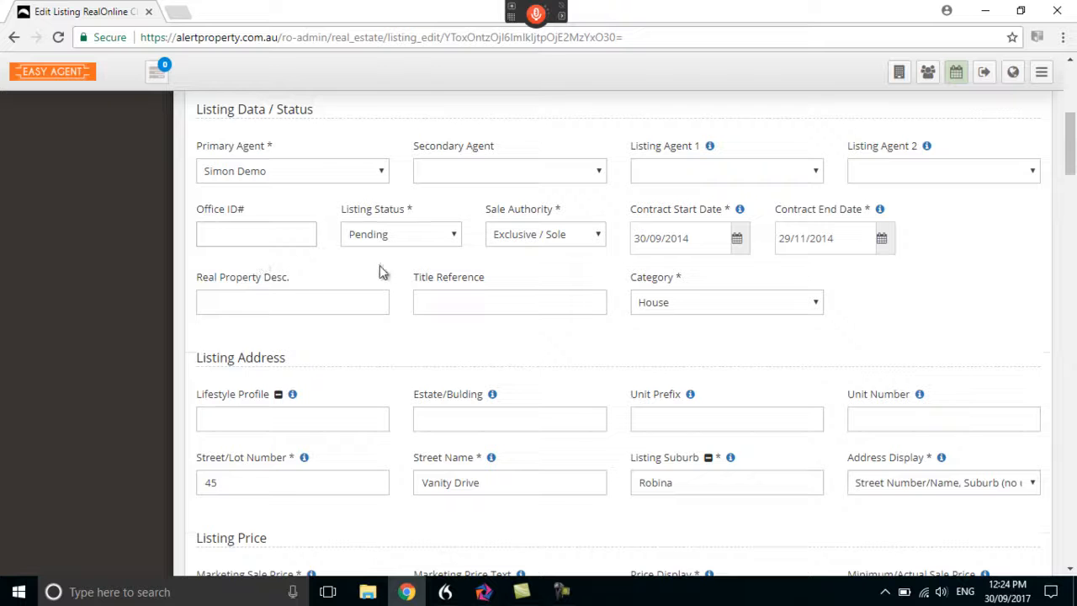
left_click(455, 237)
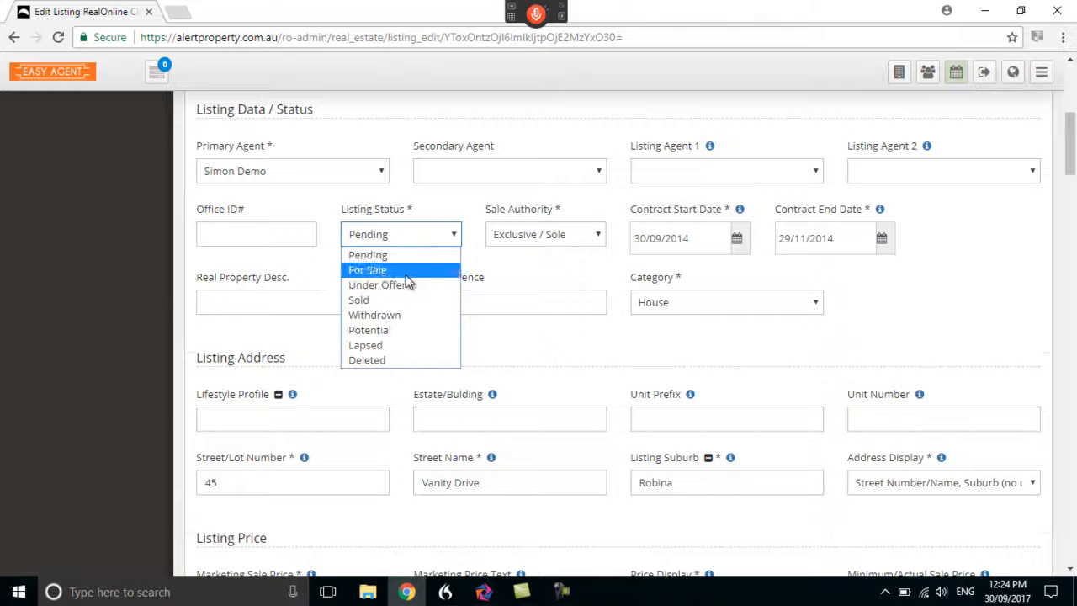
left_click(480, 253)
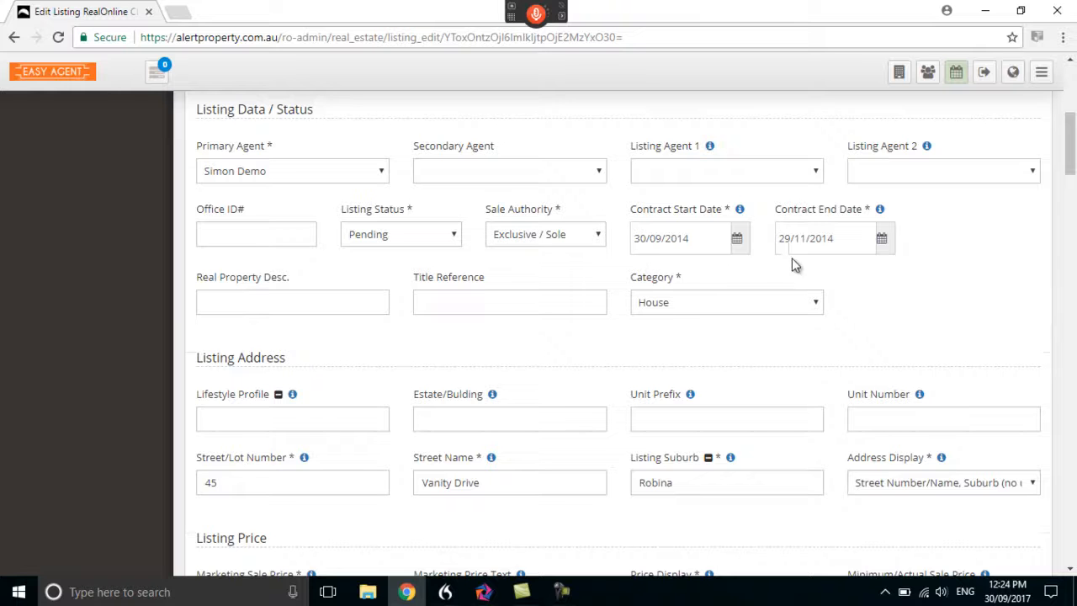
Check which property categories the listing can be assigned to
scroll(511, 365, "down", 2)
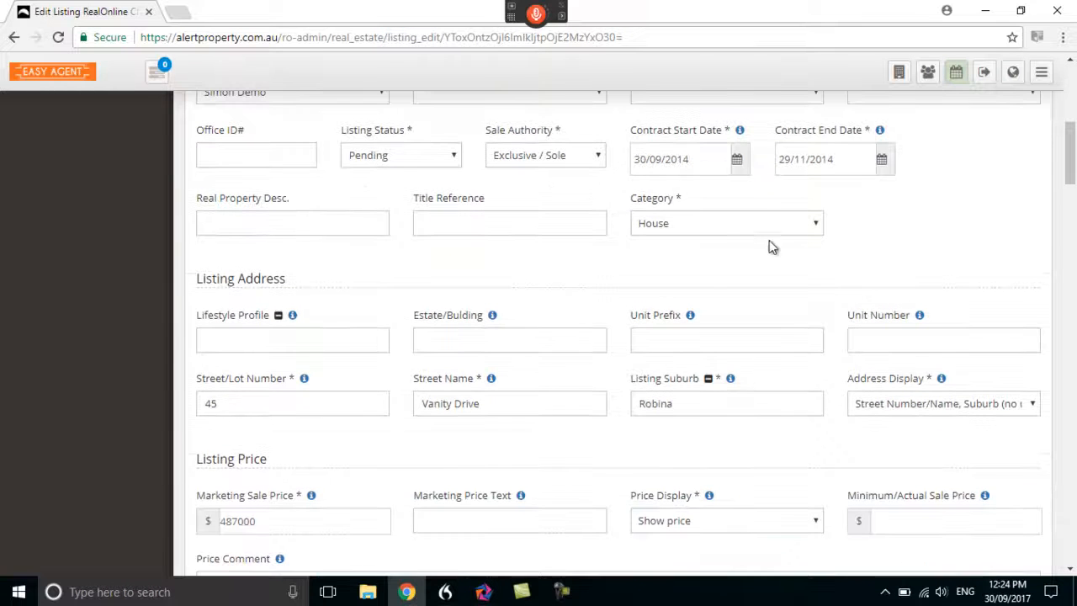
left_click(816, 224)
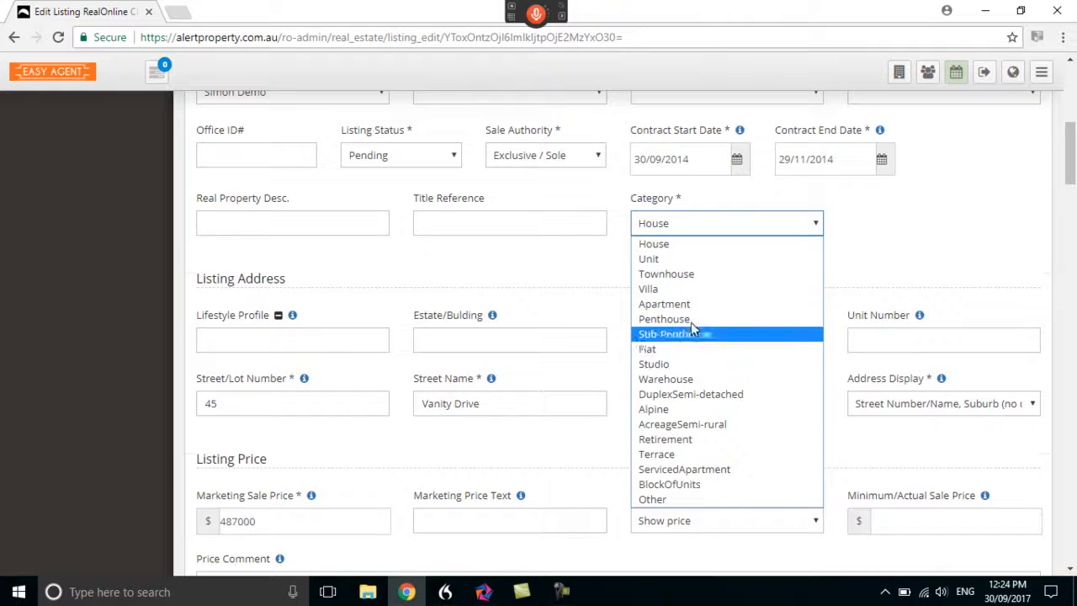
left_click(840, 242)
Review the Listing Address fields and check the Address Display options
scroll(496, 282, "down", 1)
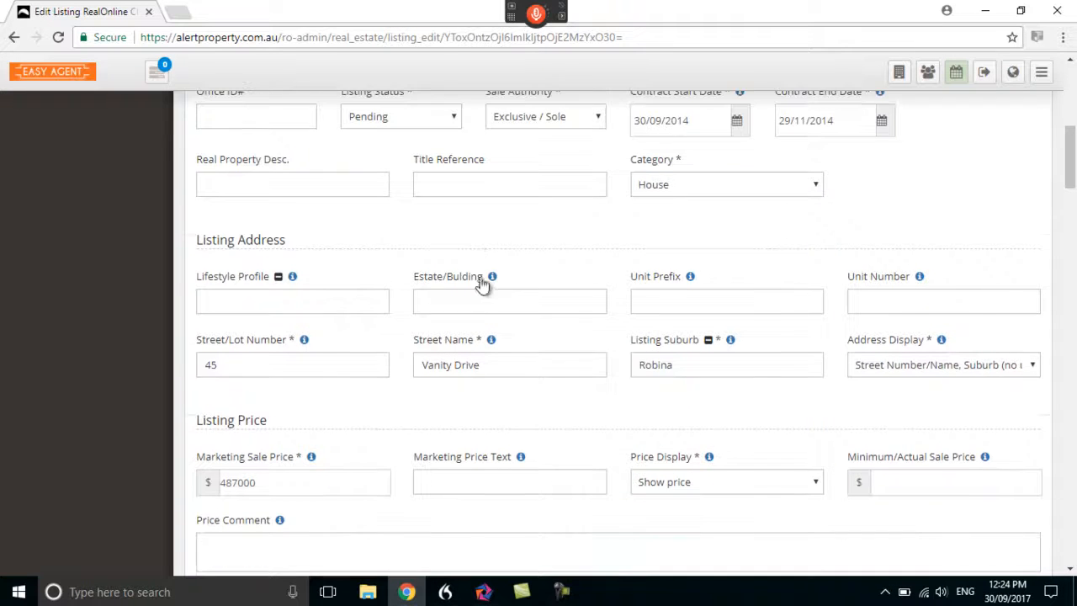
scroll(336, 336, "down", 3)
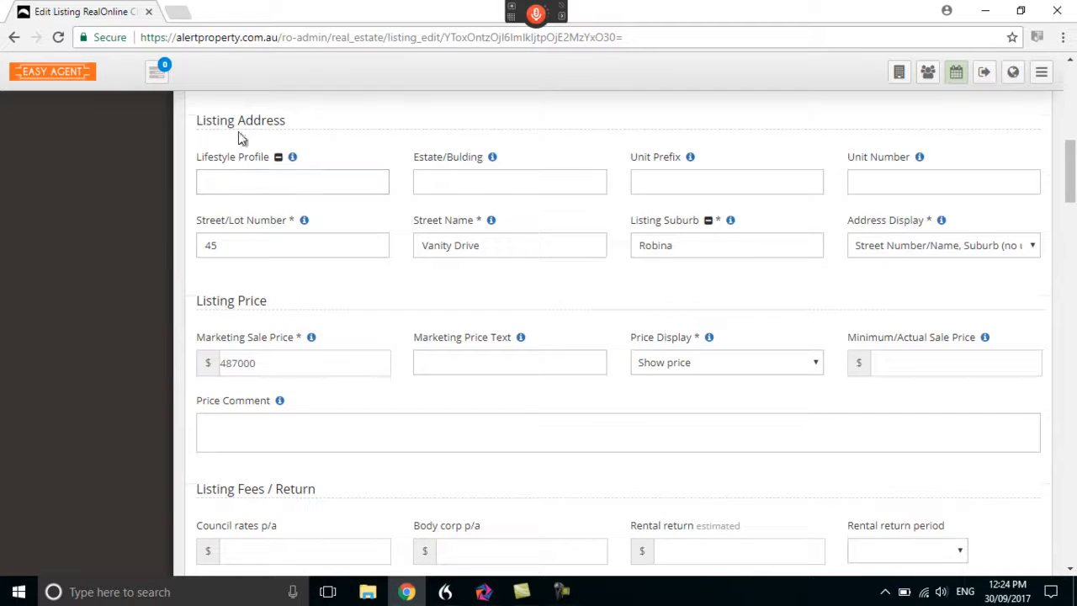
left_click(236, 179)
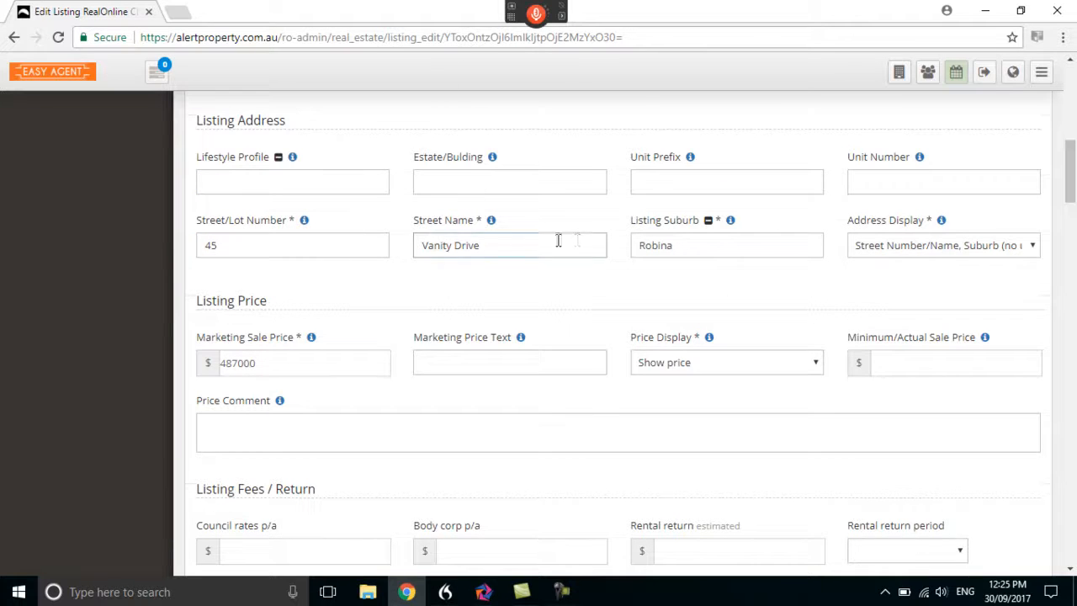
scroll(656, 294, "down", 1)
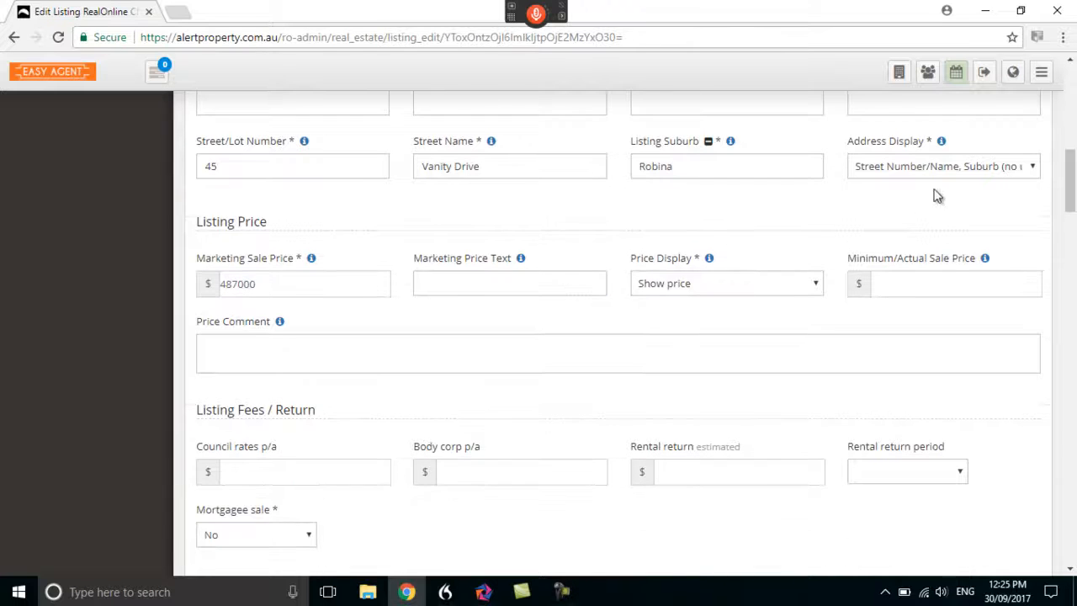
left_click(1033, 168)
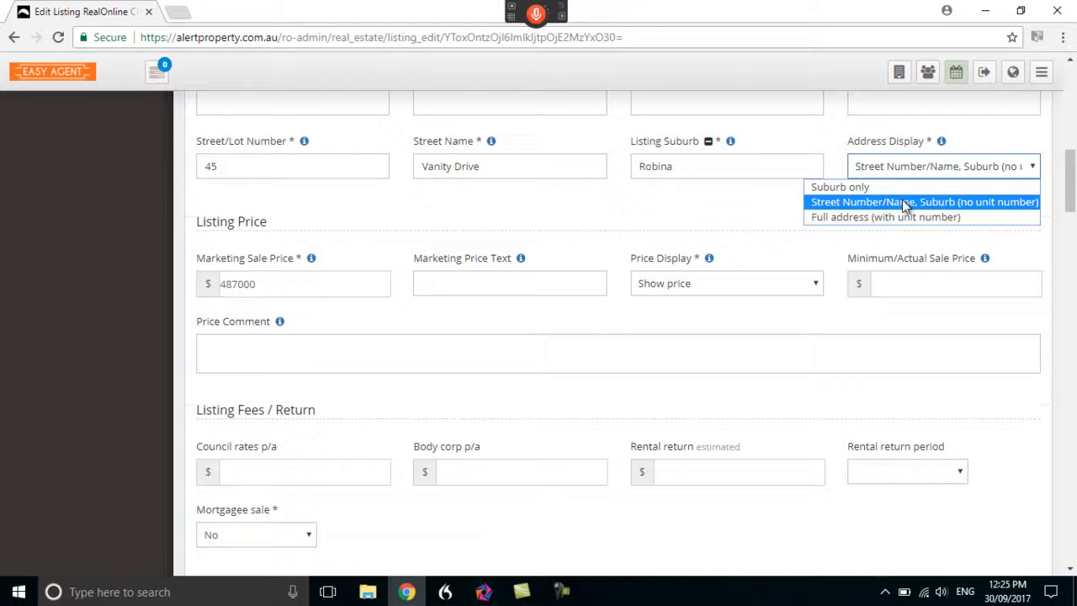
left_click(747, 197)
Review the Listing Price section and check the Price Display options
scroll(617, 265, "down", 1)
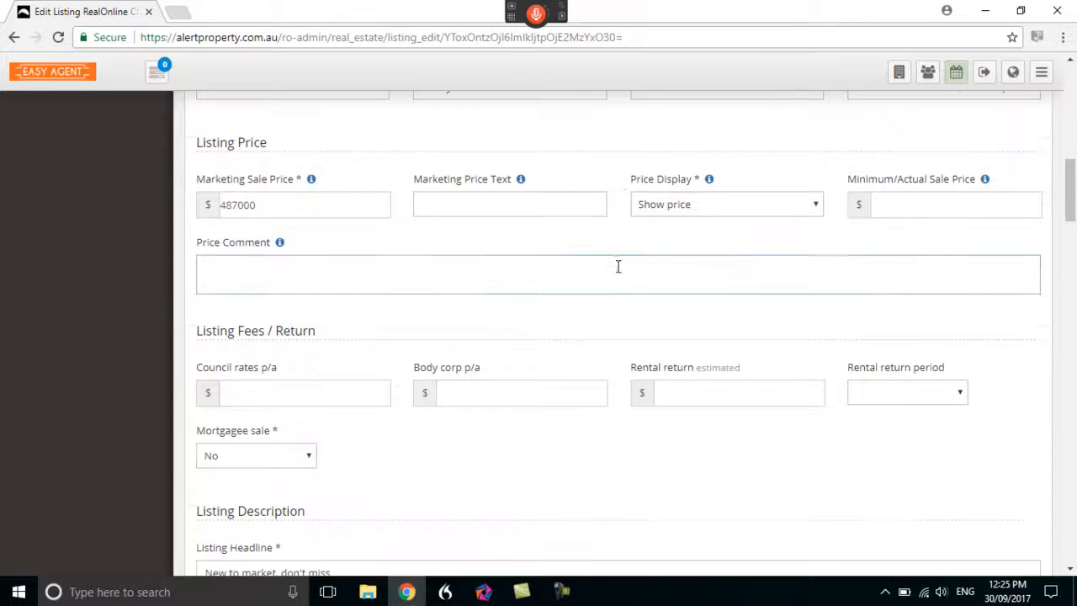
left_click(814, 210)
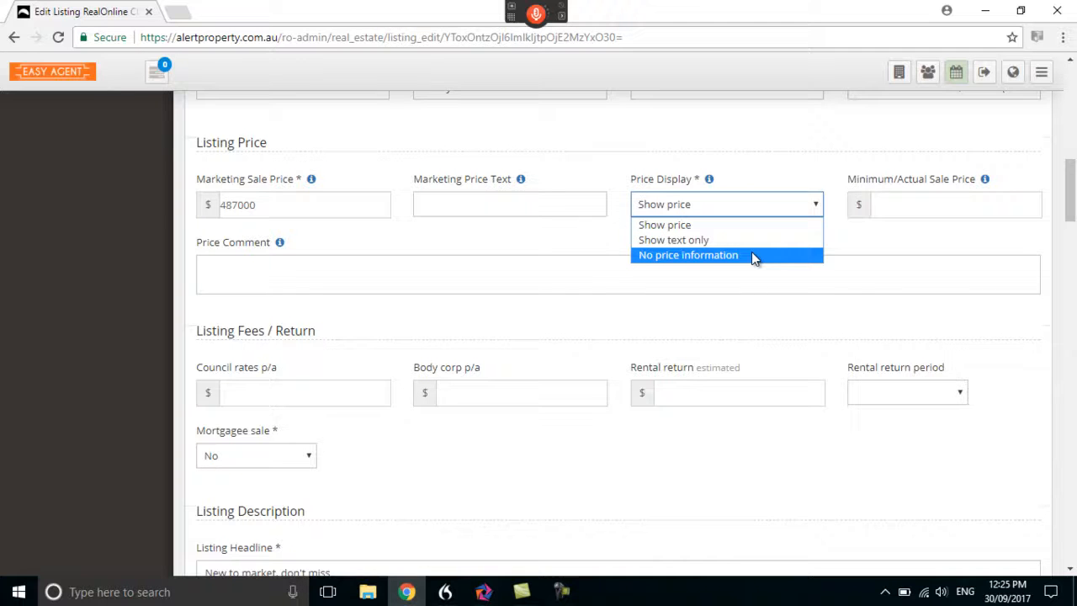
left_click(594, 238)
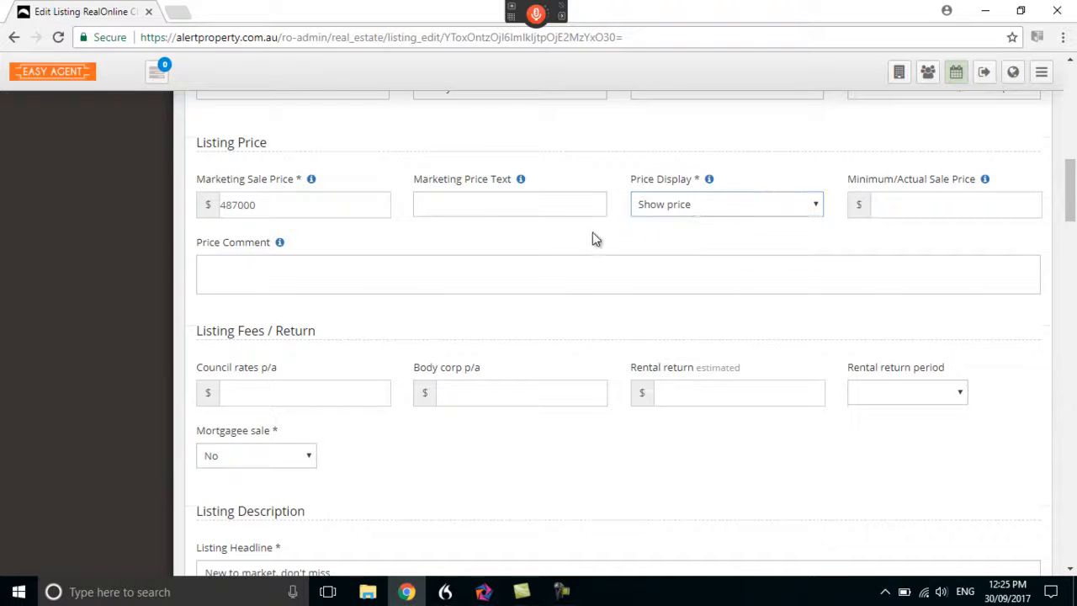
Read through the listing's fees, descriptions, garaging, bed and bath, and area sections
scroll(589, 239, "down", 2)
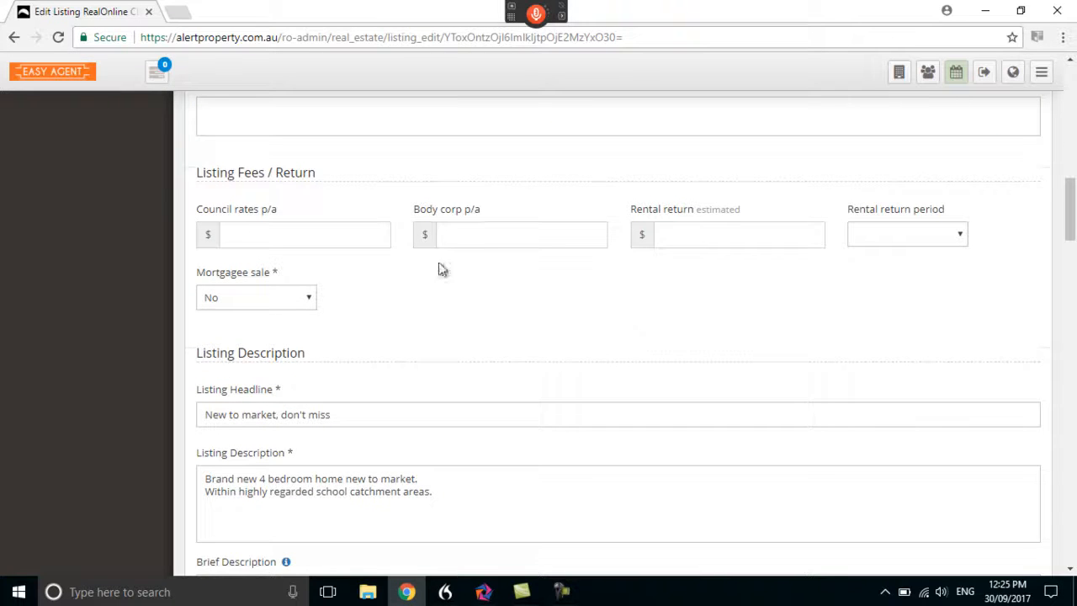
scroll(461, 299, "down", 3)
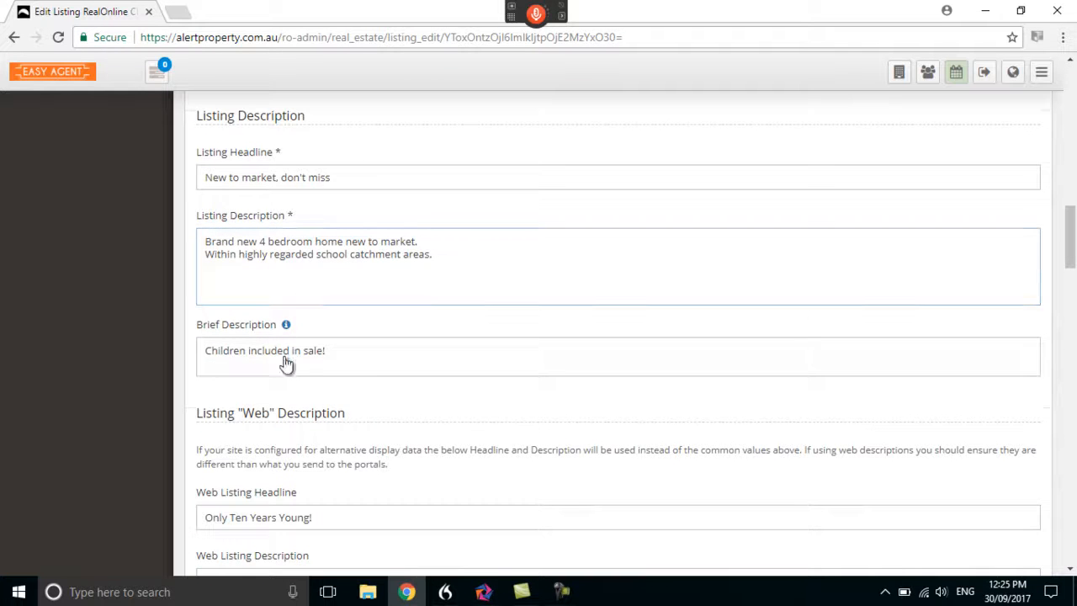
scroll(294, 301, "down", 3)
scroll(294, 300, "down", 4)
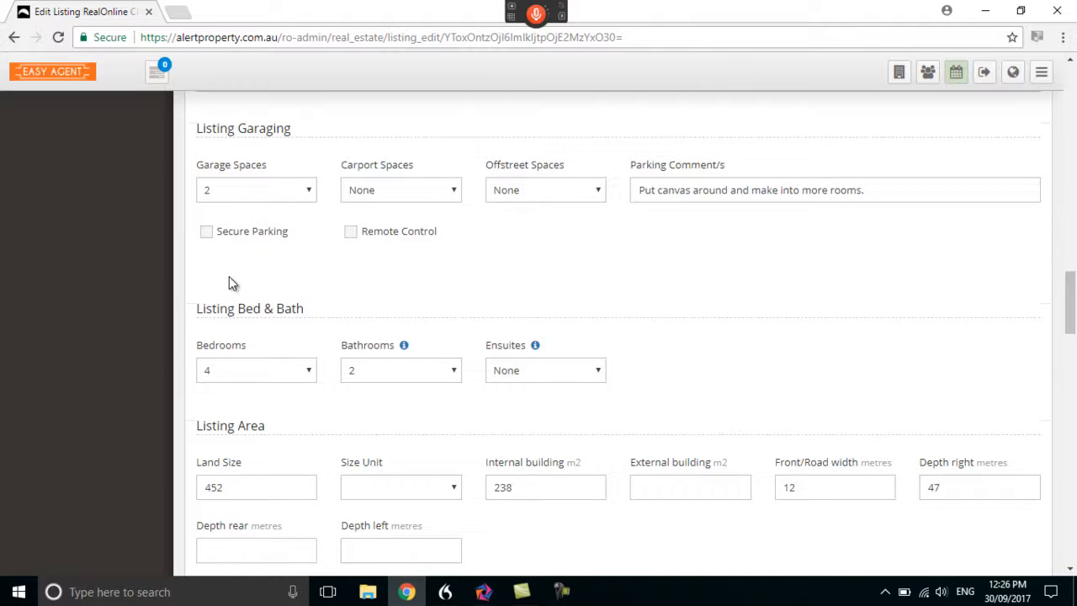
Review the listing's area, features, construction and agent comments sections, and leave the edit form without saving
scroll(354, 365, "down", 1)
scroll(336, 362, "down", 1)
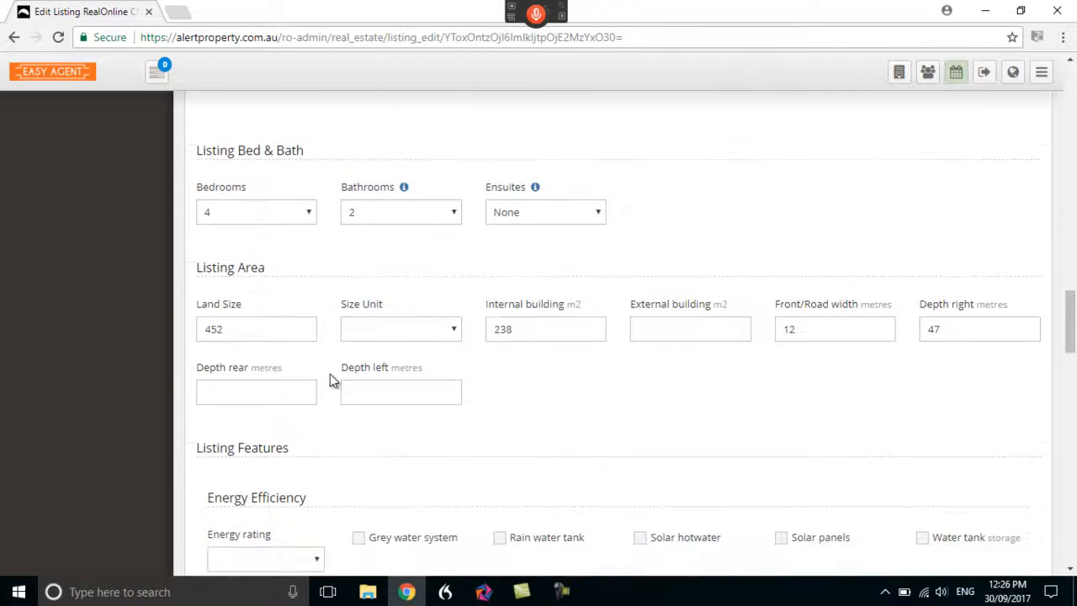
scroll(328, 371, "down", 1)
scroll(493, 329, "down", 4)
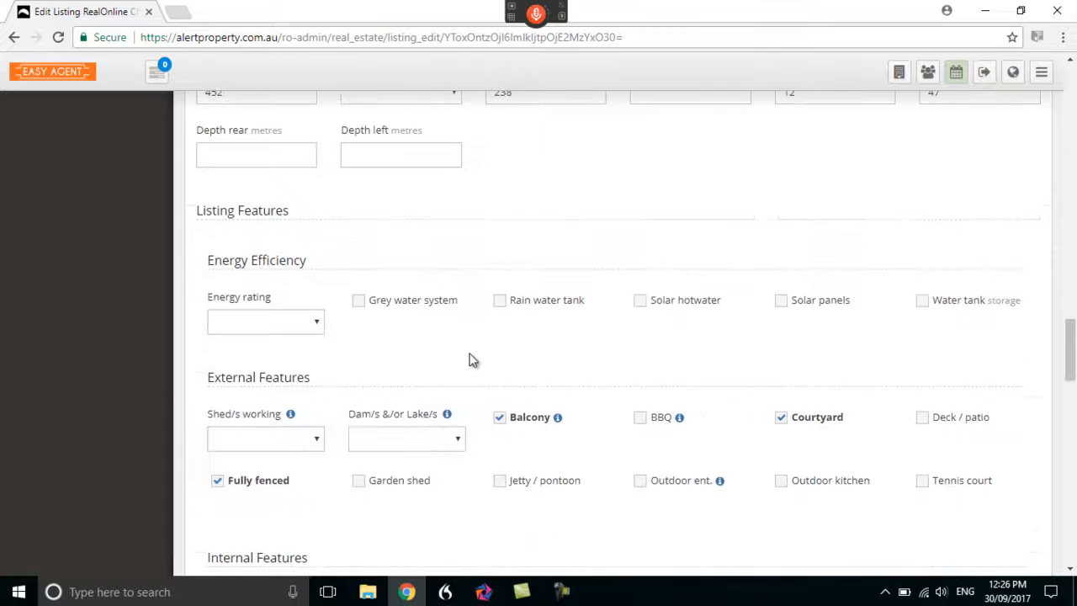
scroll(454, 408, "down", 5)
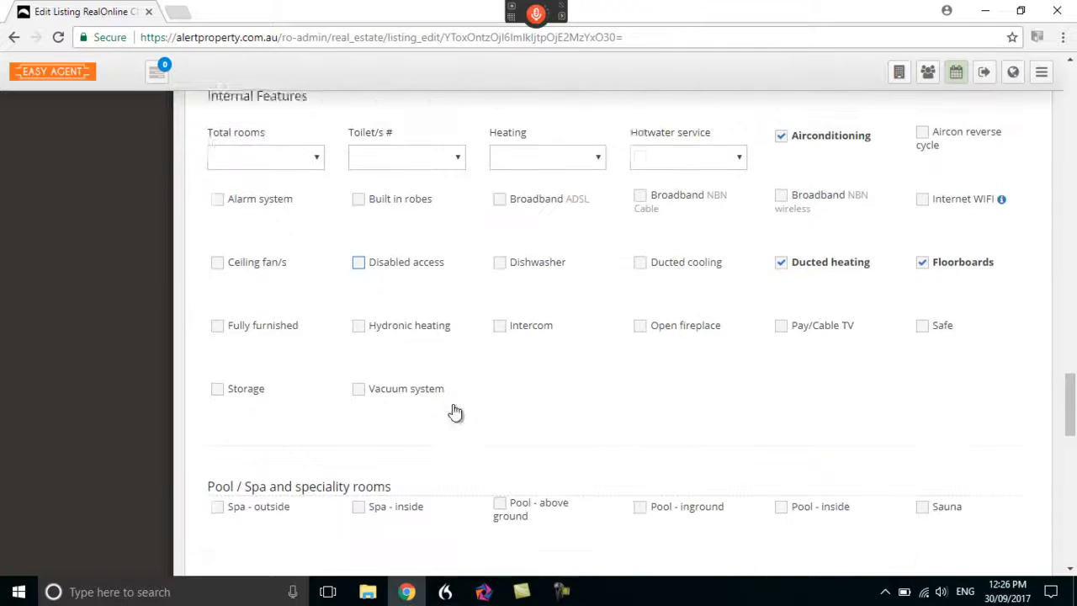
scroll(458, 409, "down", 7)
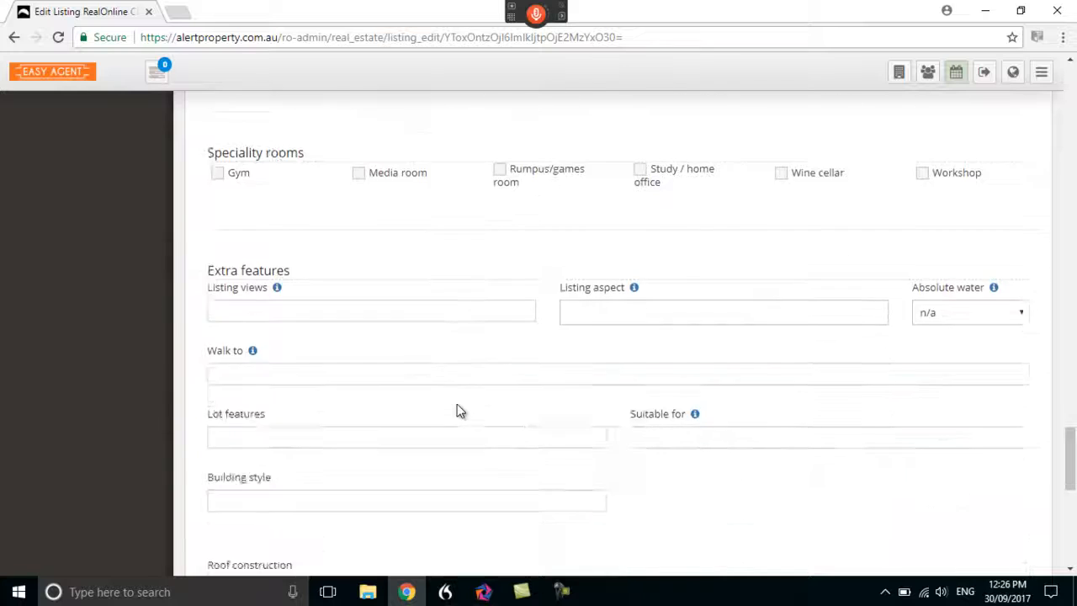
scroll(457, 404, "down", 5)
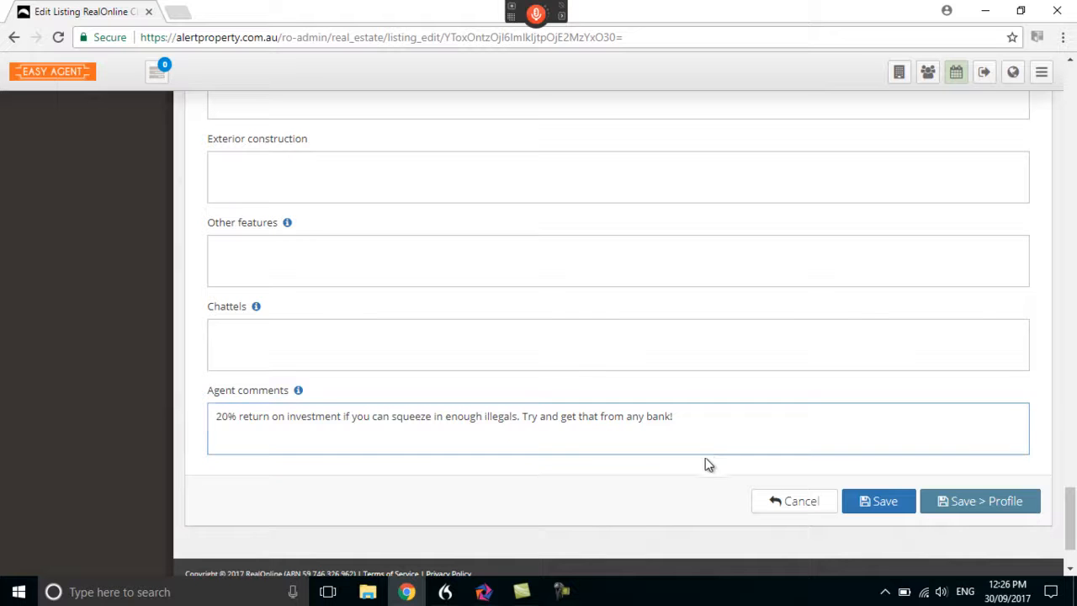
left_click(791, 503)
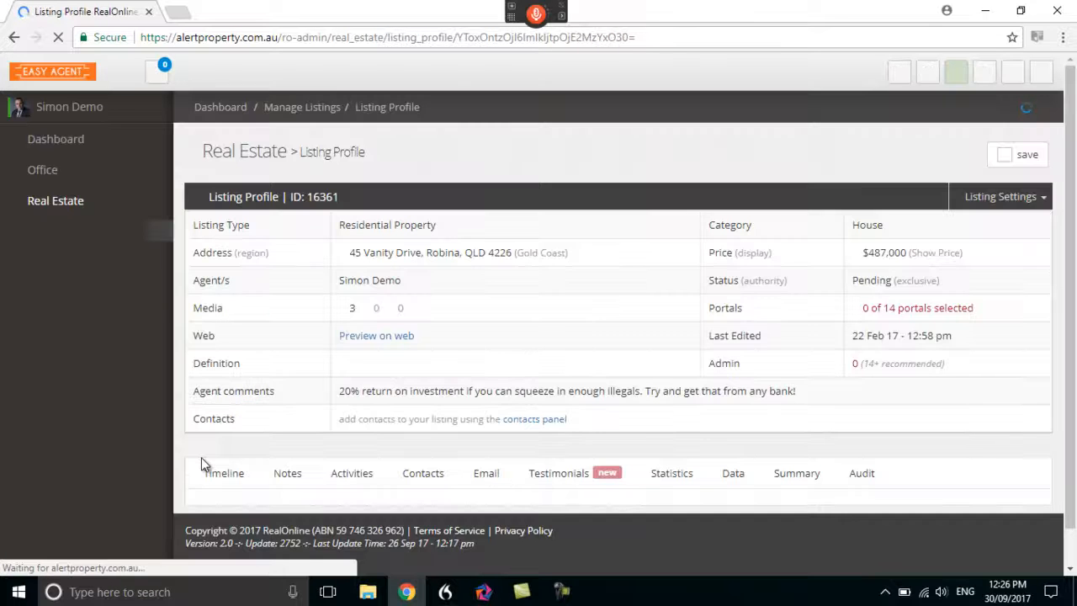
Review the listing profile's timeline and notes, and check which note types can be chosen for a new note
scroll(183, 422, "down", 1)
scroll(186, 428, "down", 1)
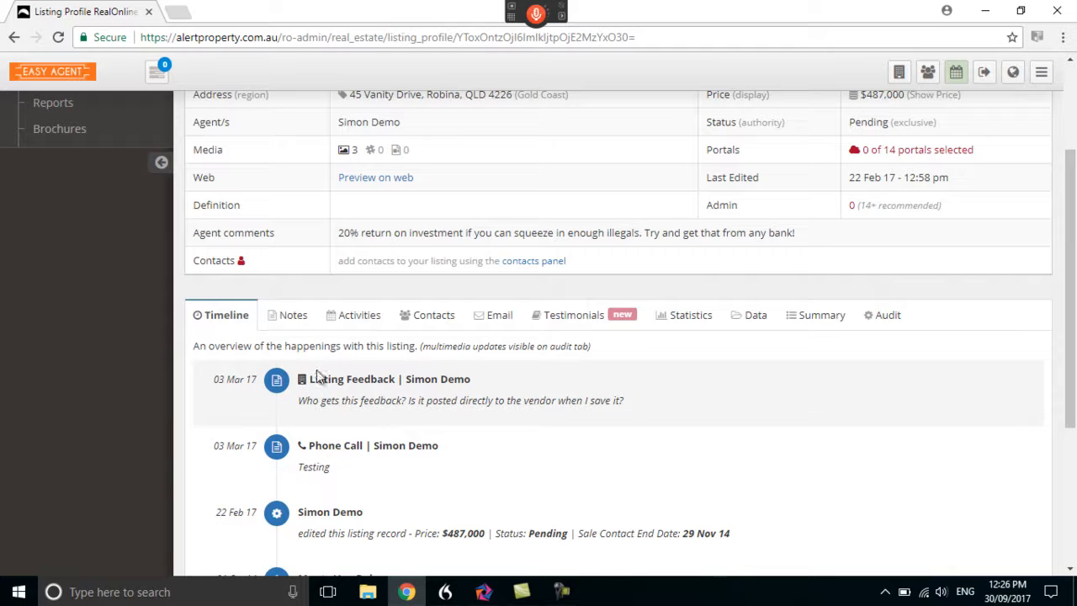
left_click(293, 318)
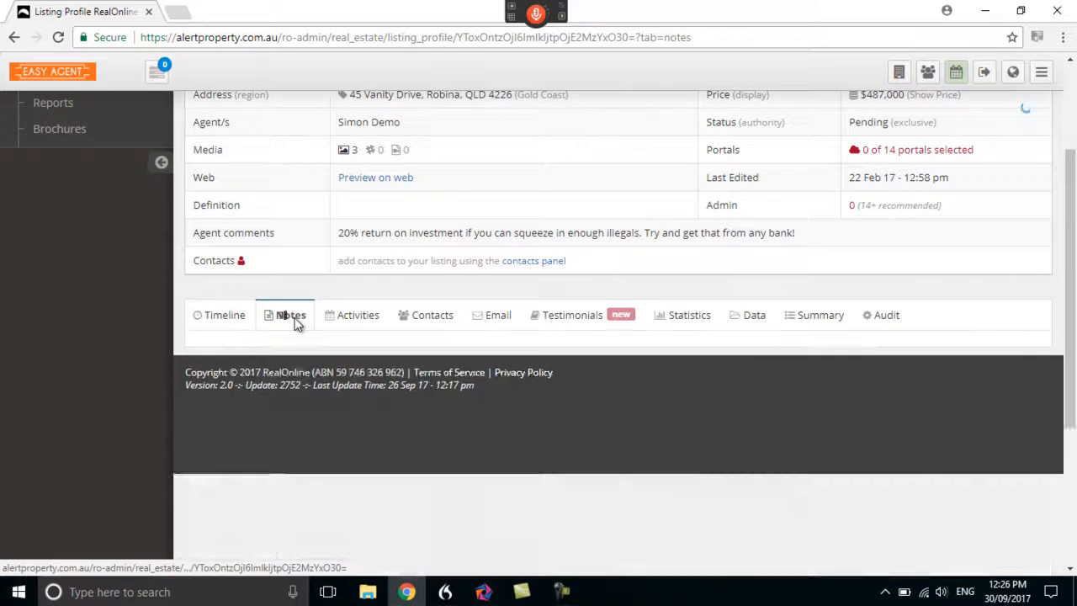
scroll(440, 348, "down", 2)
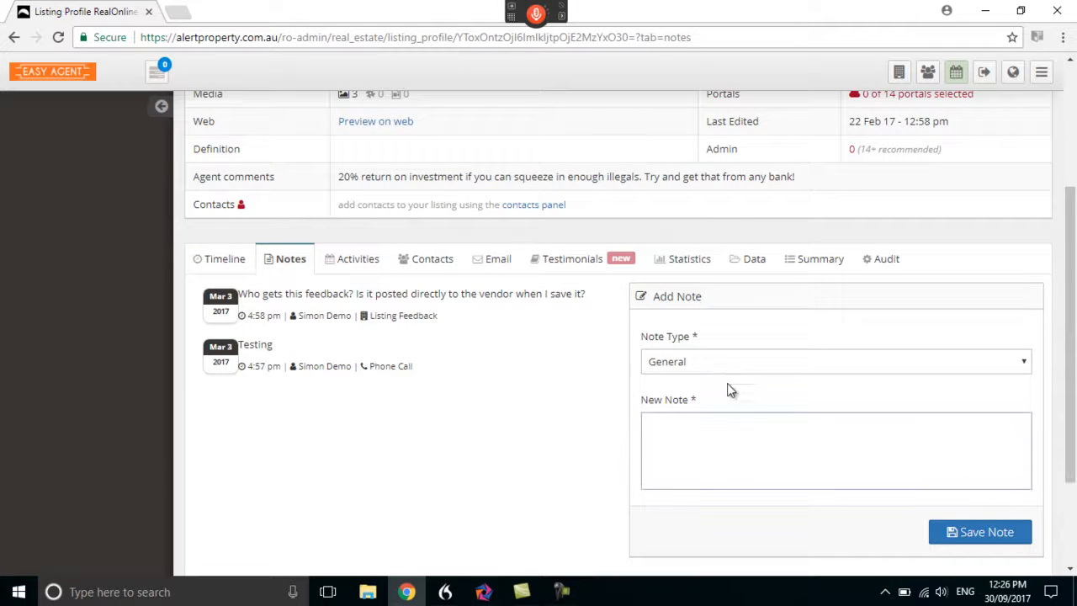
left_click(1025, 368)
left_click(1026, 368)
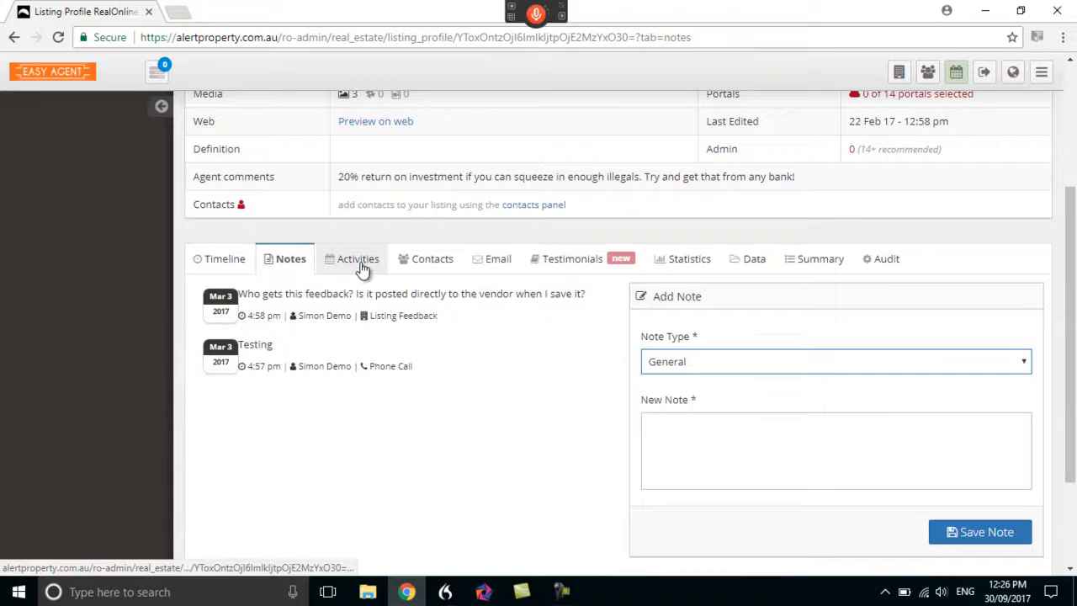
Review the listing's contacts section and read through all contact categories from Interested In to Other Contact
left_click(429, 260)
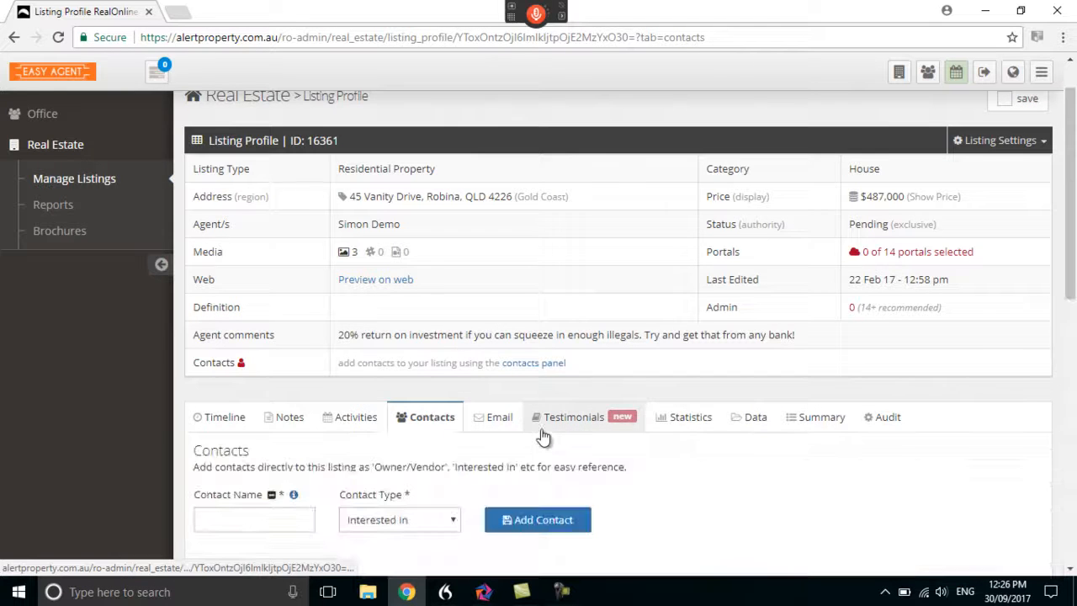
scroll(551, 433, "down", 2)
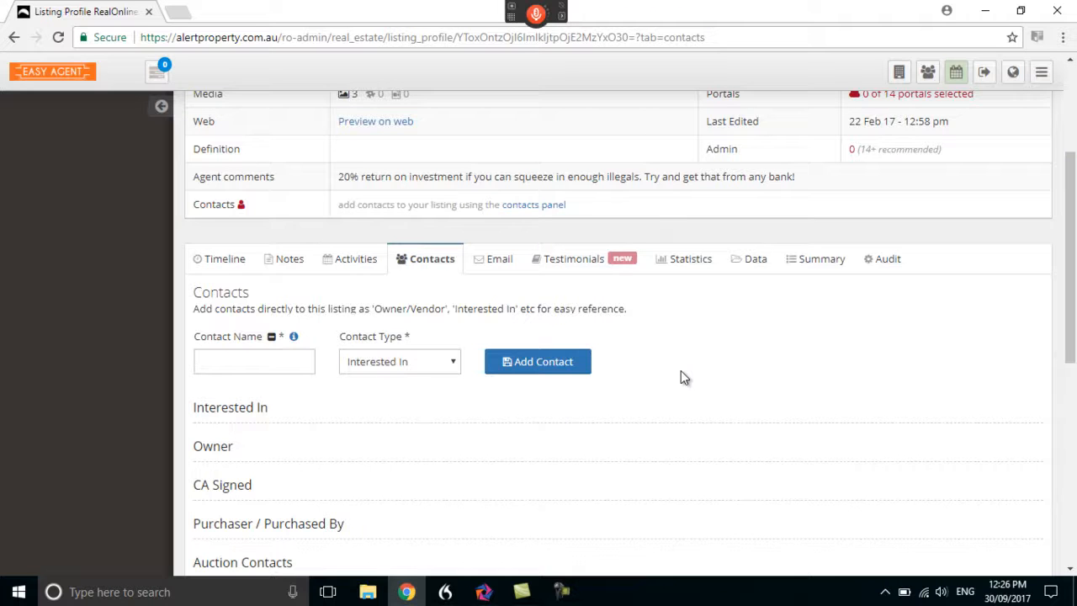
scroll(681, 370, "down", 1)
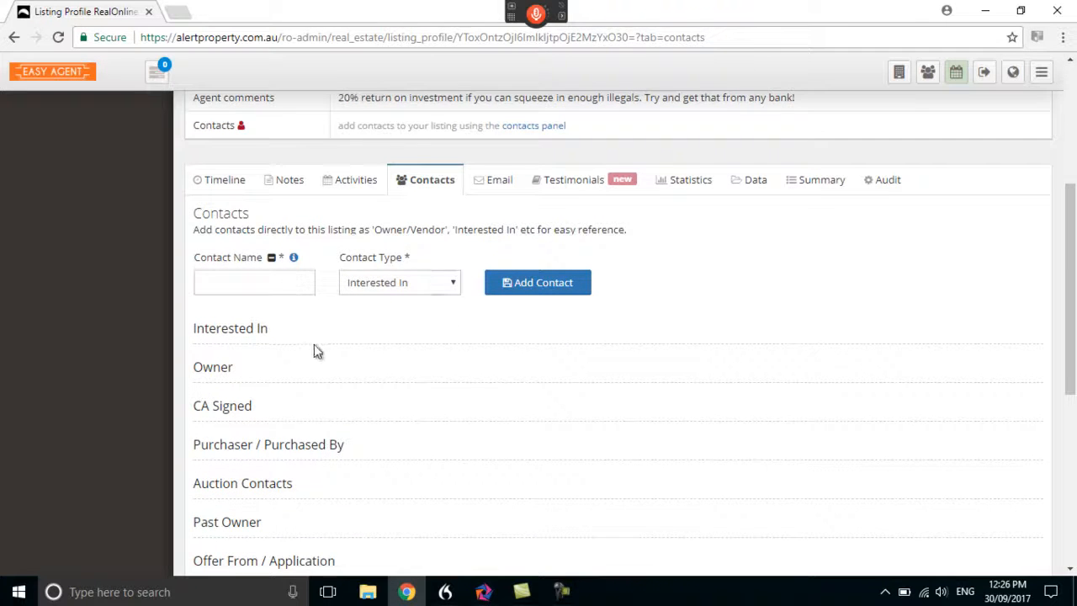
scroll(314, 344, "down", 1)
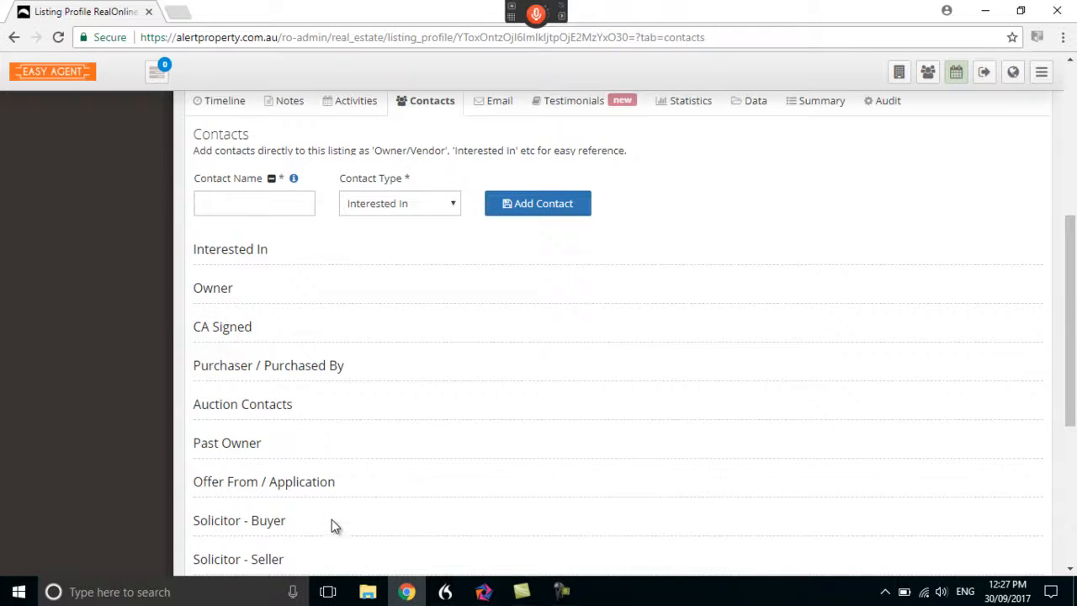
scroll(342, 493, "down", 3)
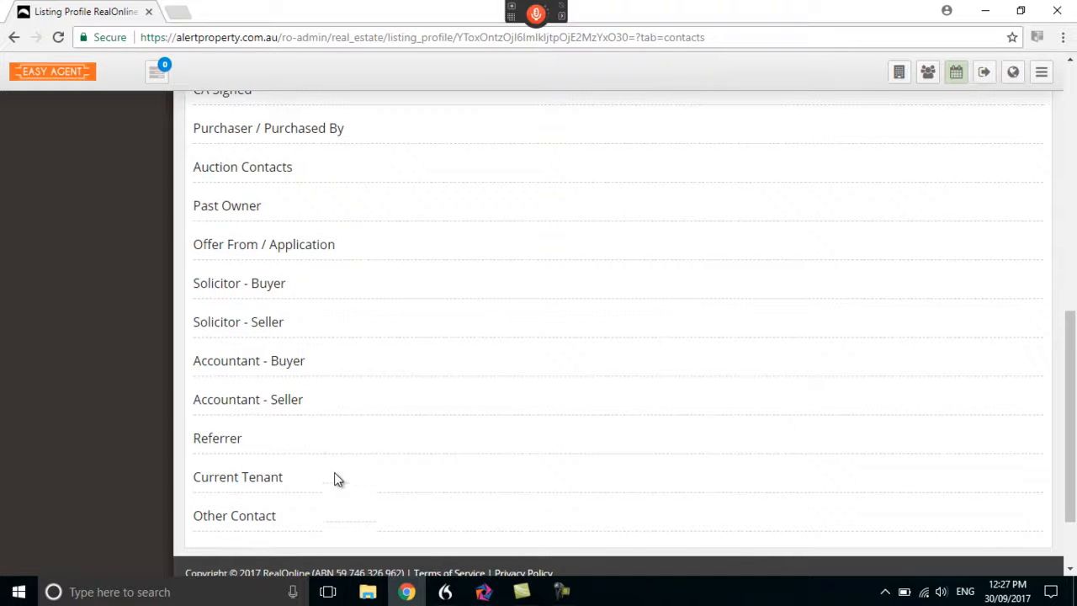
scroll(342, 469, "up", 4)
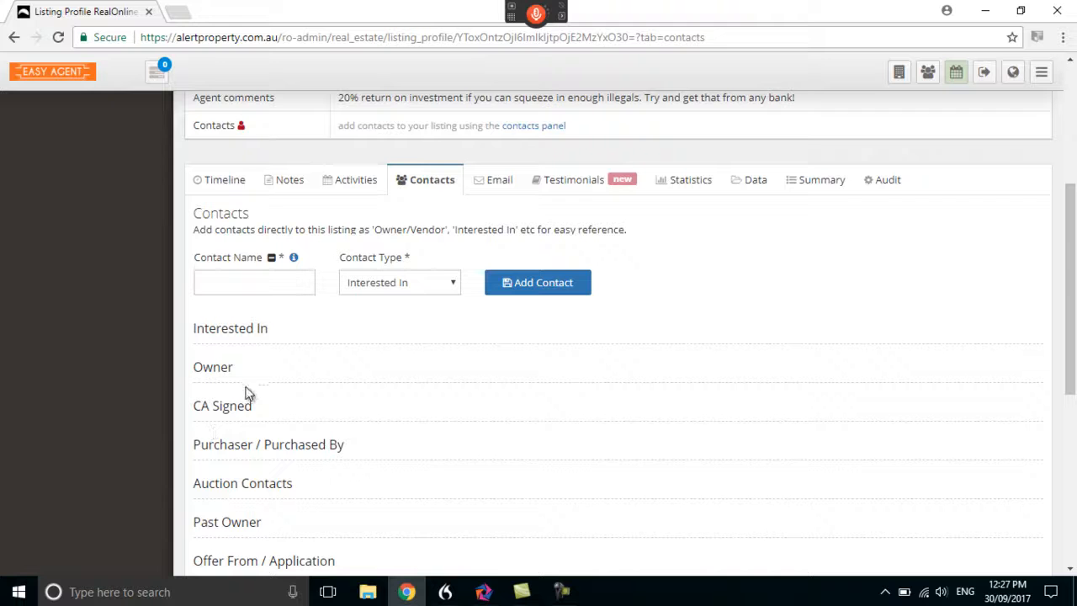
Look over the listing's email templates and email history, and its data and document storage
left_click(501, 184)
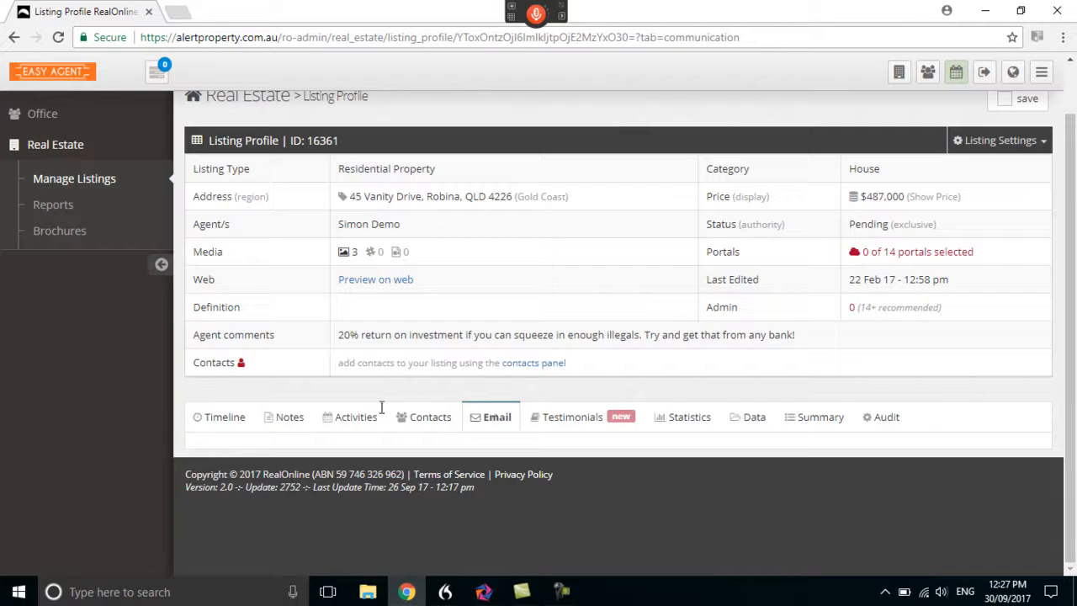
scroll(425, 397, "down", 3)
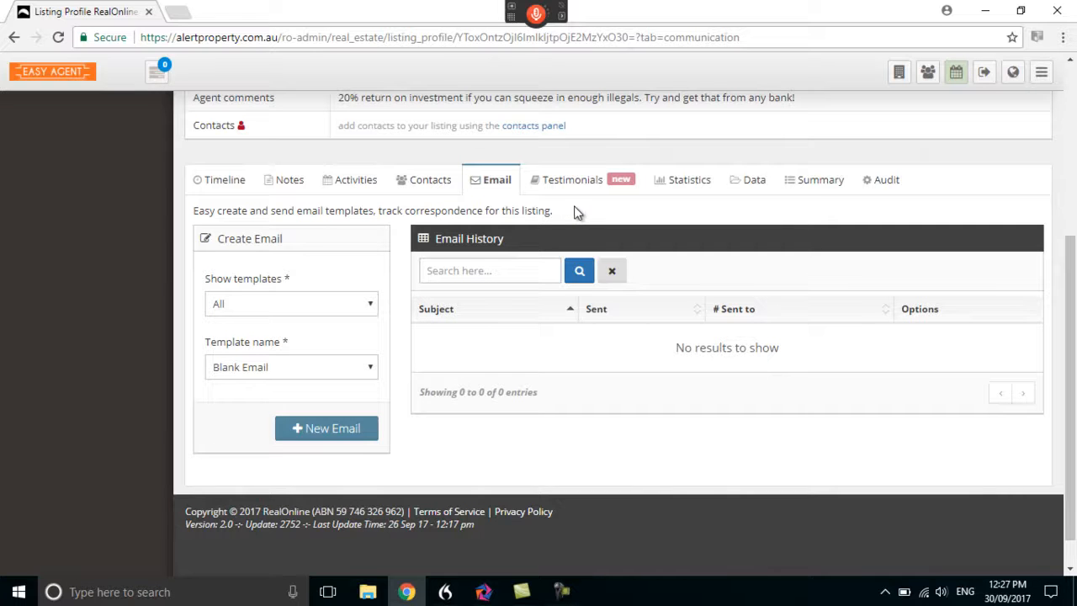
left_click(755, 182)
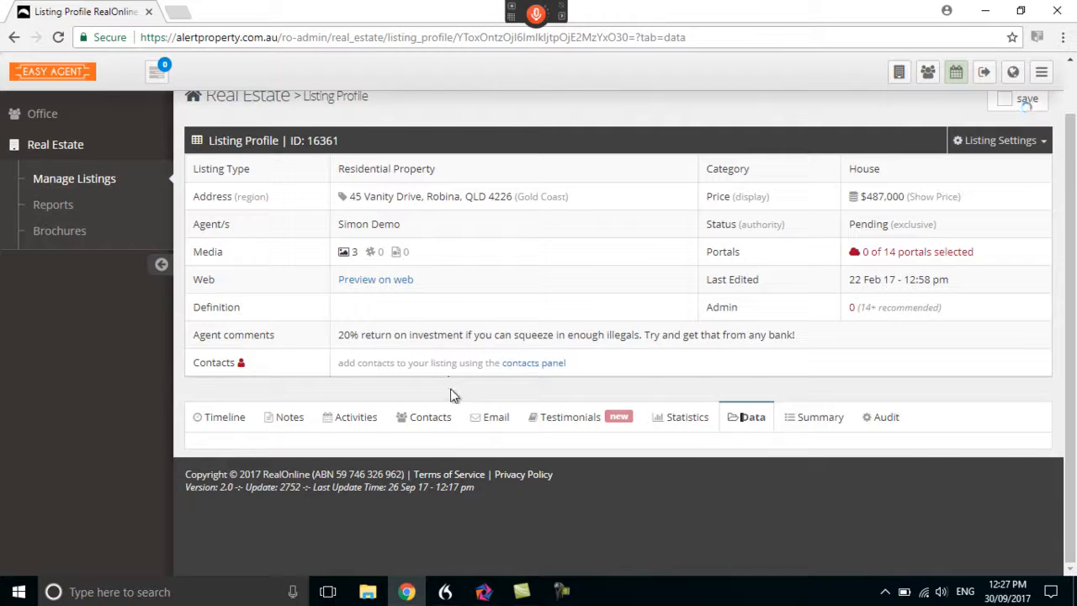
scroll(446, 422, "down", 2)
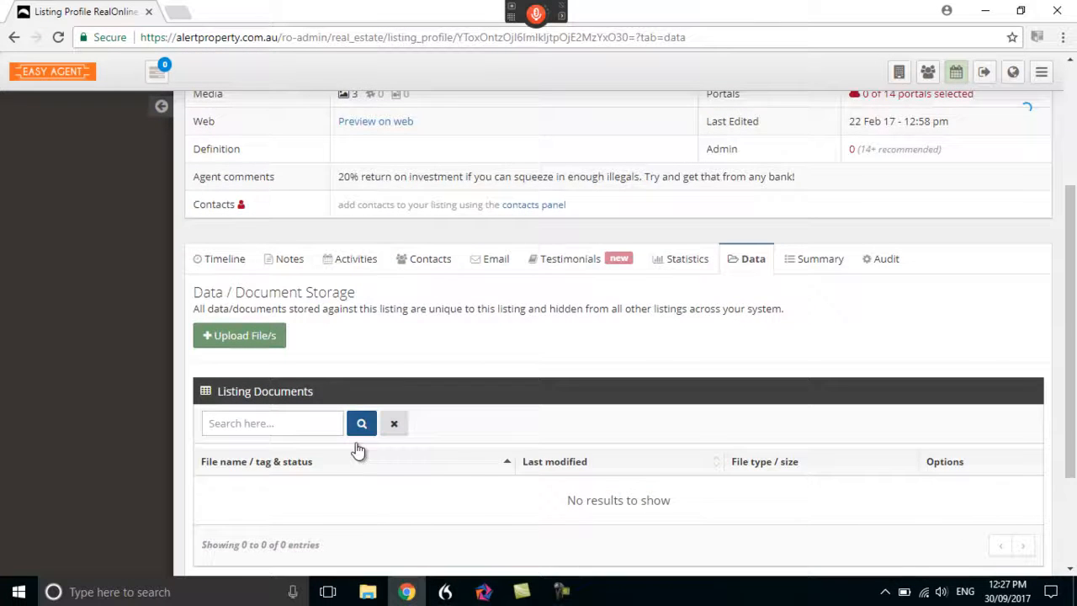
scroll(336, 446, "down", 1)
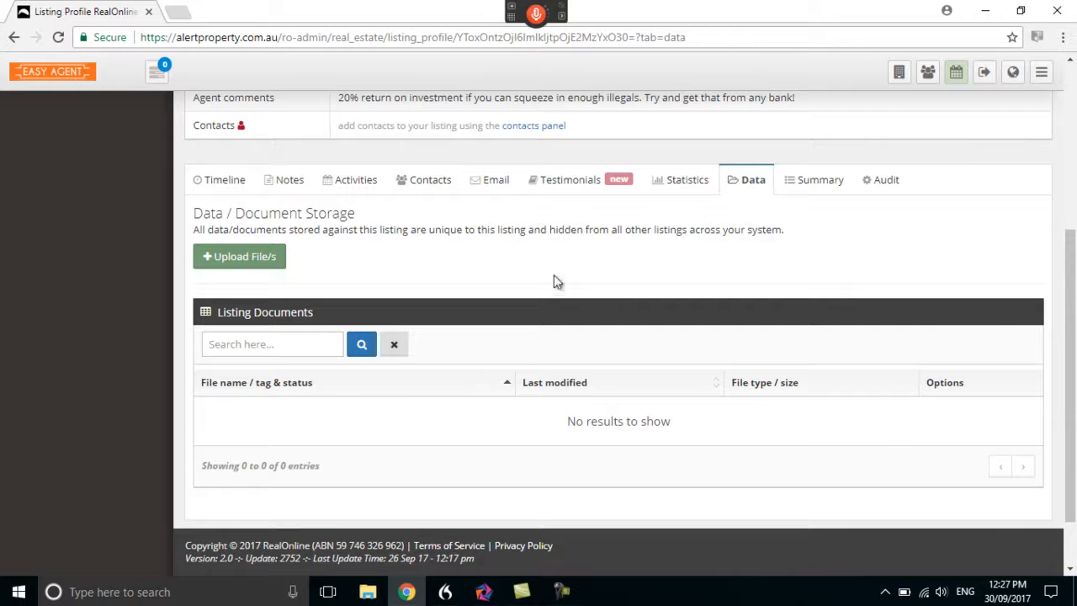
scroll(698, 252, "up", 4)
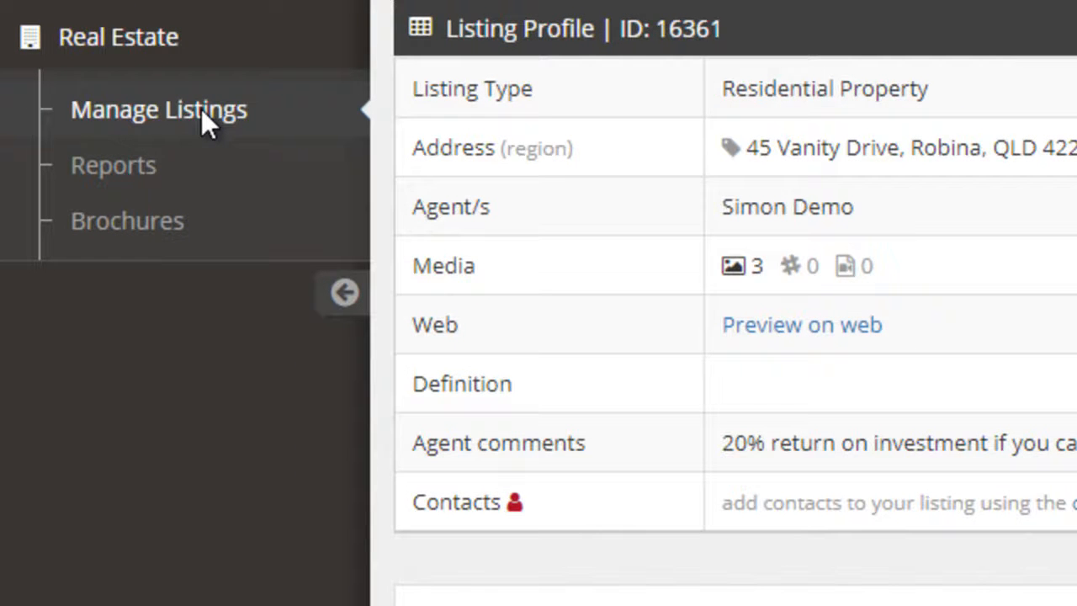
Open a blank form for a new commercial for-sale listing from the listings overview and review its fields
left_click(206, 126)
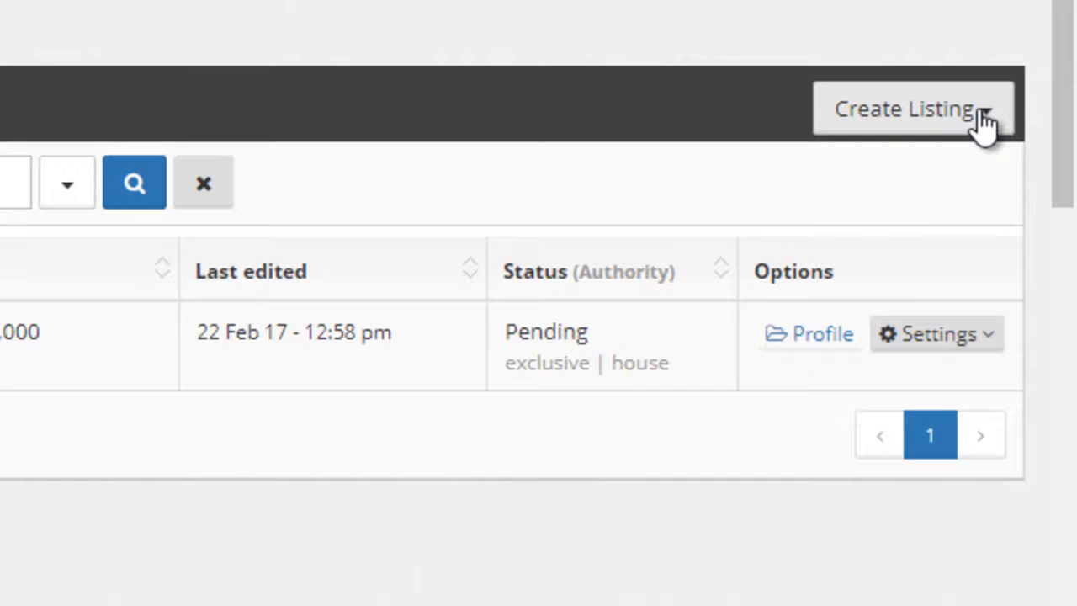
left_click(984, 118)
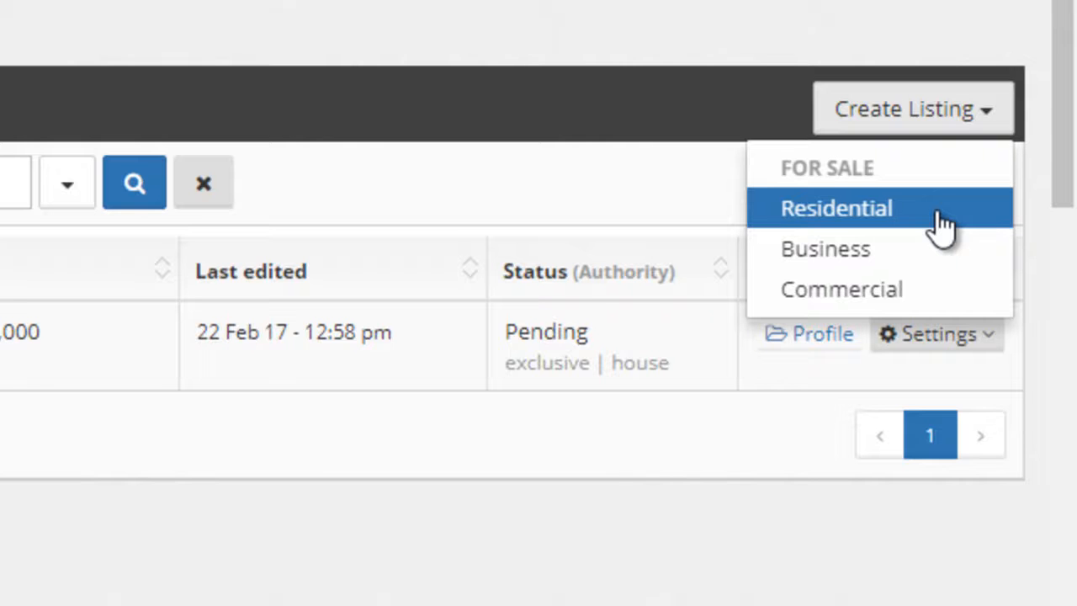
left_click(936, 291)
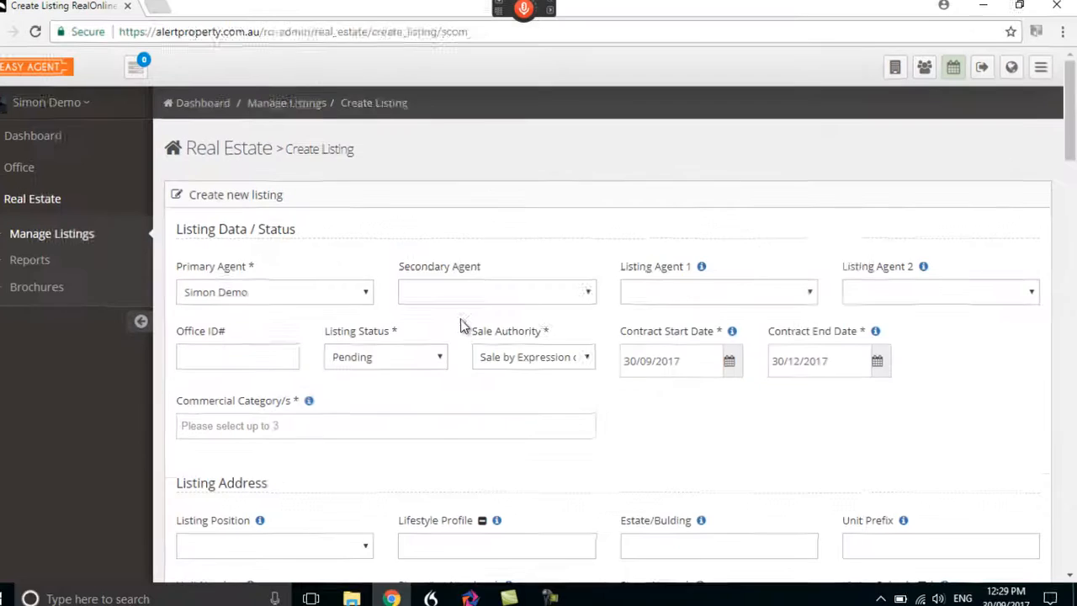
scroll(460, 377, "down", 3)
scroll(399, 457, "down", 6)
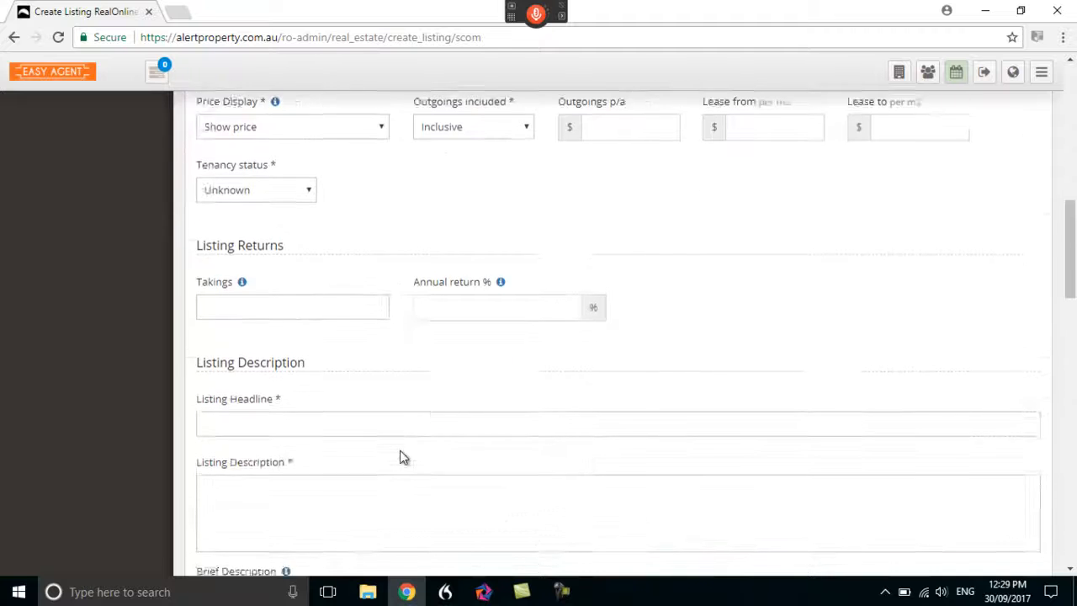
scroll(400, 456, "down", 9)
scroll(400, 445, "down", 5)
scroll(399, 445, "up", 20)
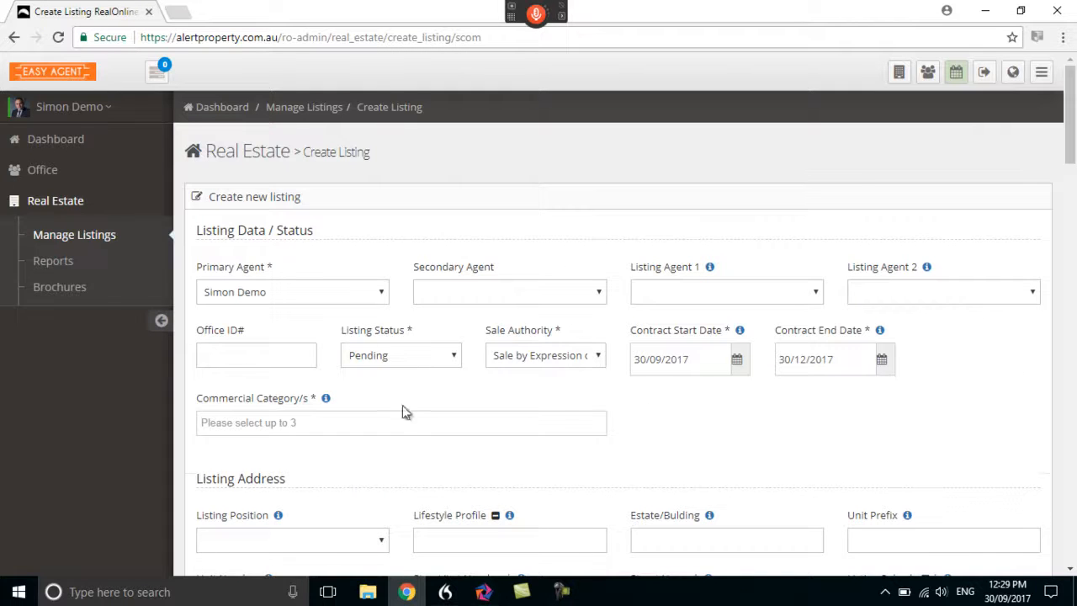
Look over the available real estate reports and the listing brochures page
left_click(57, 261)
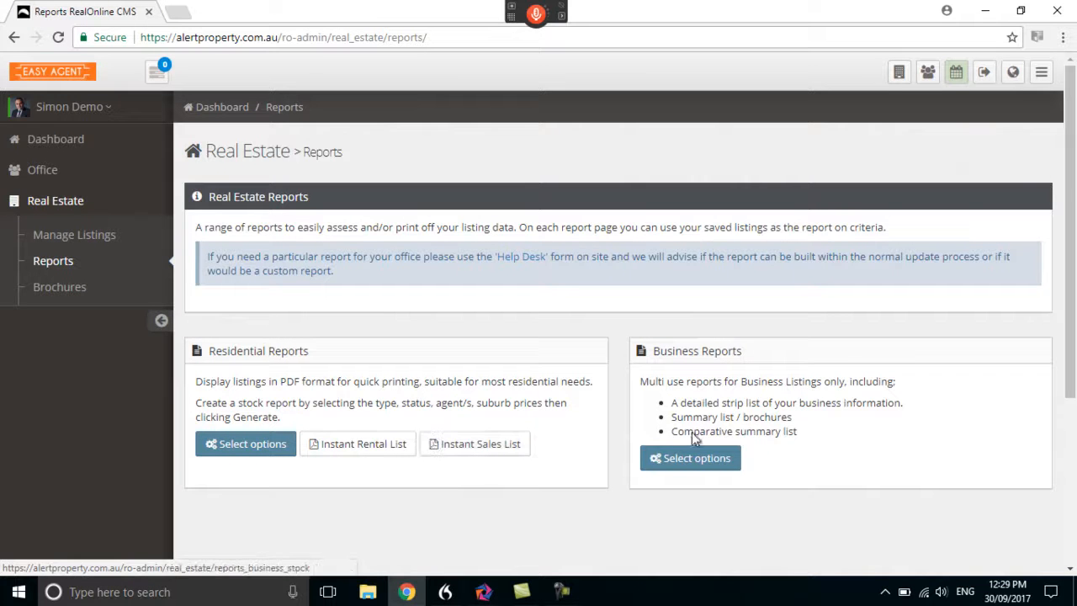
left_click(62, 296)
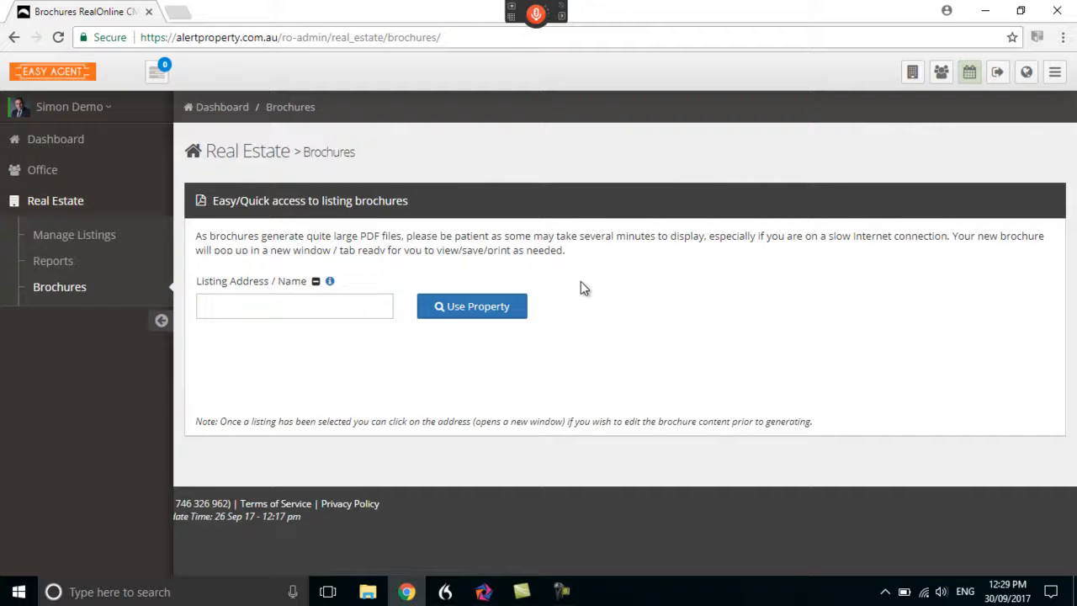
Open the profile of the office contact listed below Demo Contact and review its timeline
left_click(49, 174)
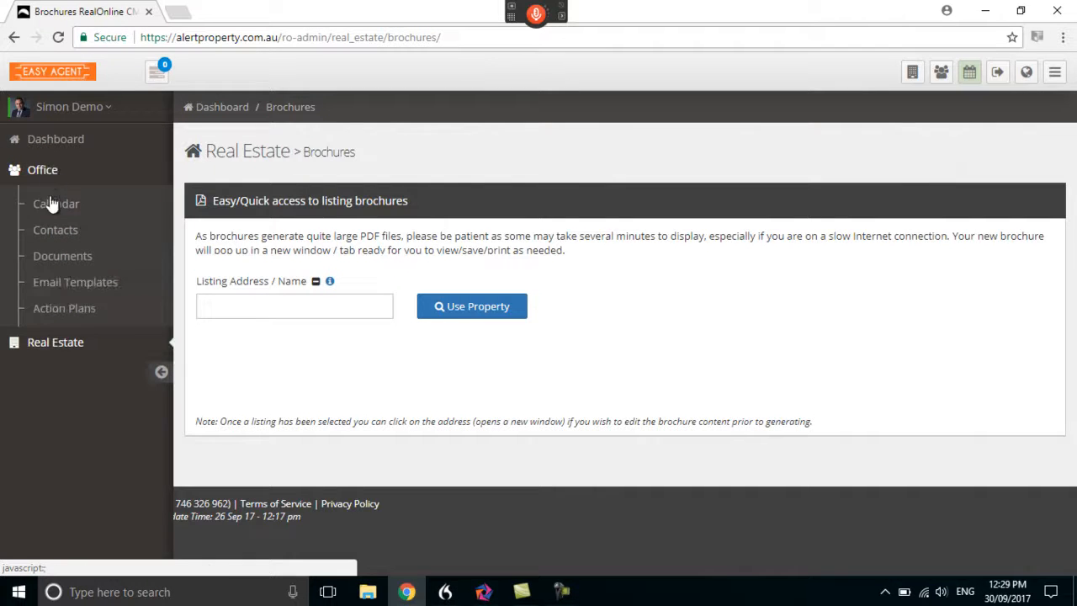
left_click(52, 233)
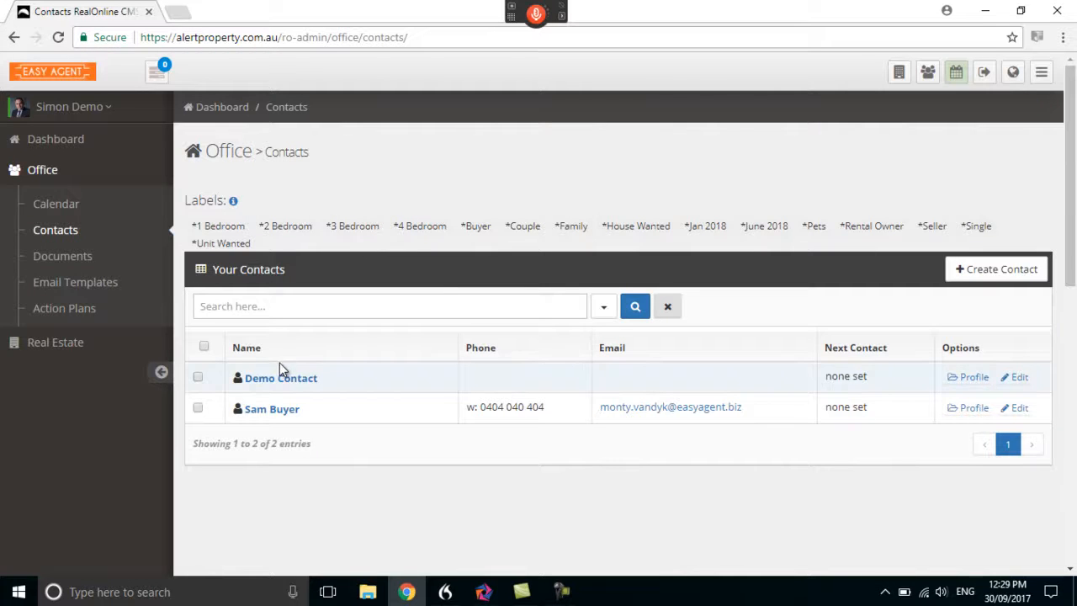
left_click(283, 416)
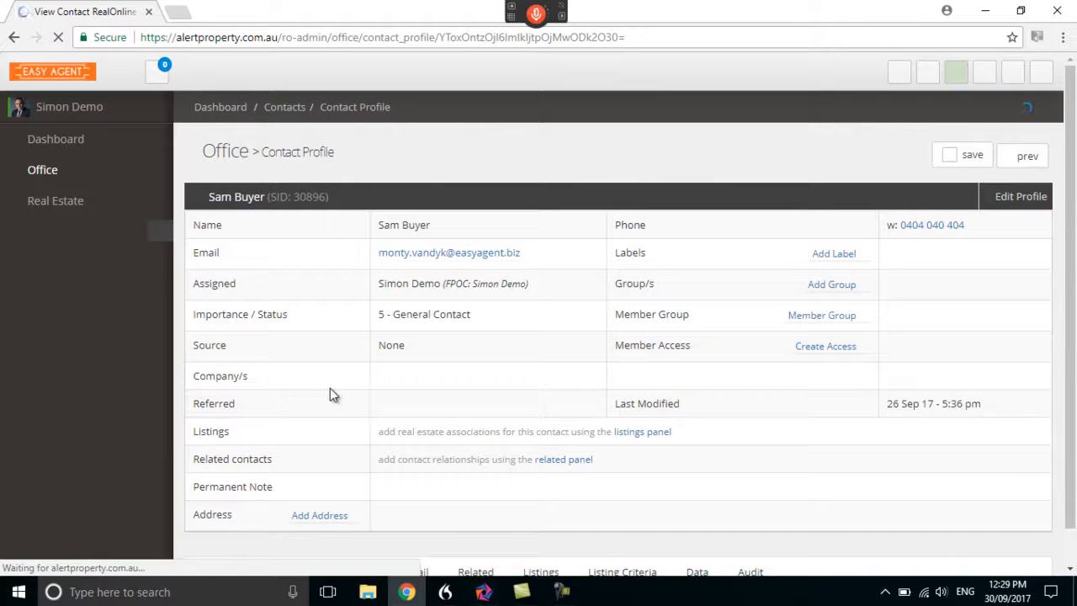
scroll(335, 388, "down", 1)
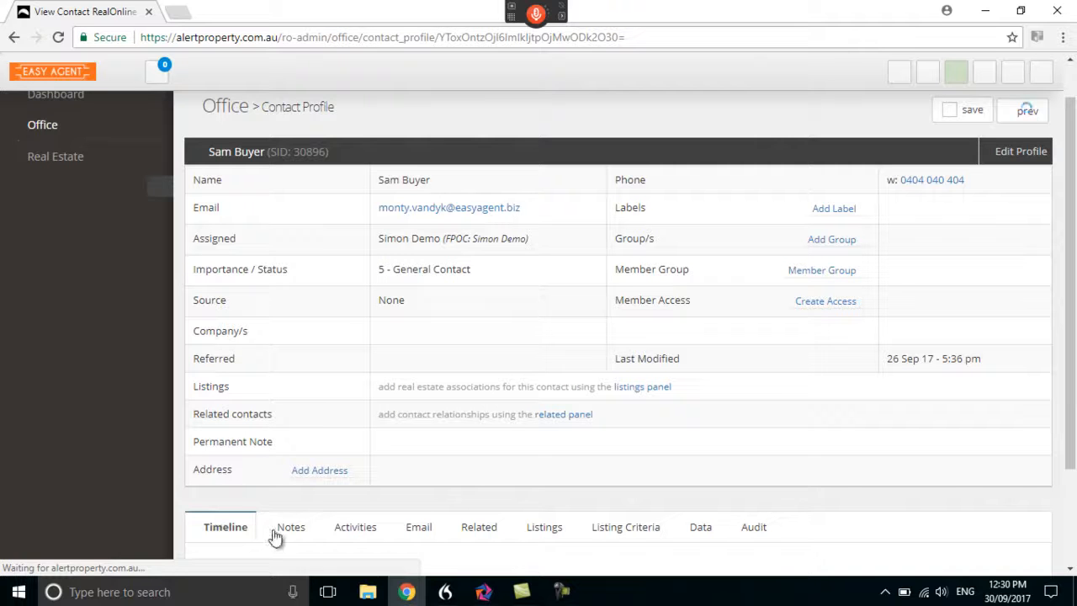
scroll(401, 504, "down", 2)
scroll(512, 503, "down", 1)
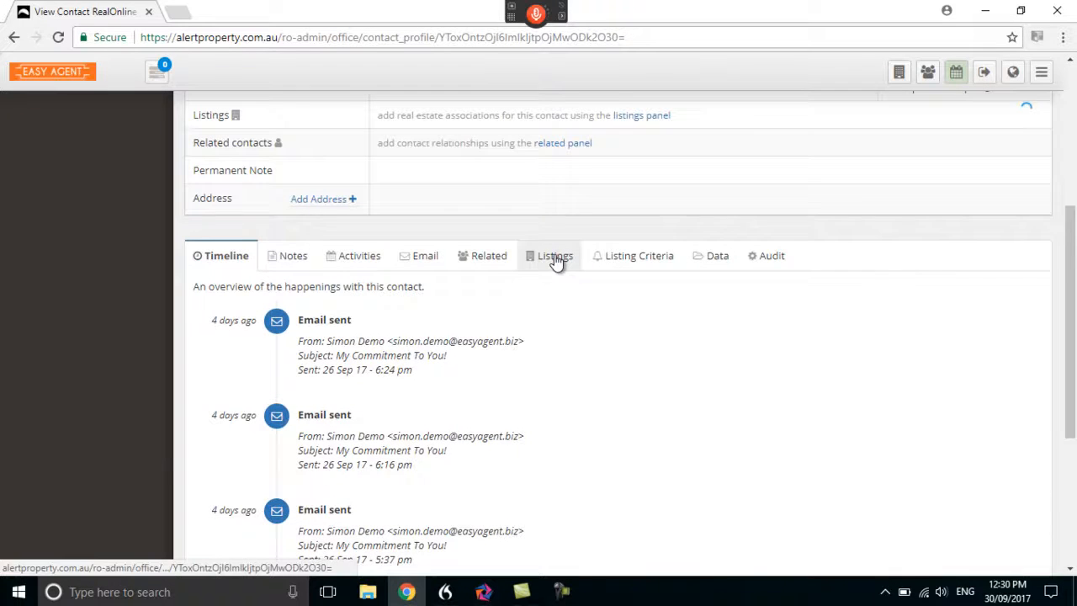
Review the contact's relationships with individual listings, including the options for adding a listing
left_click(554, 256)
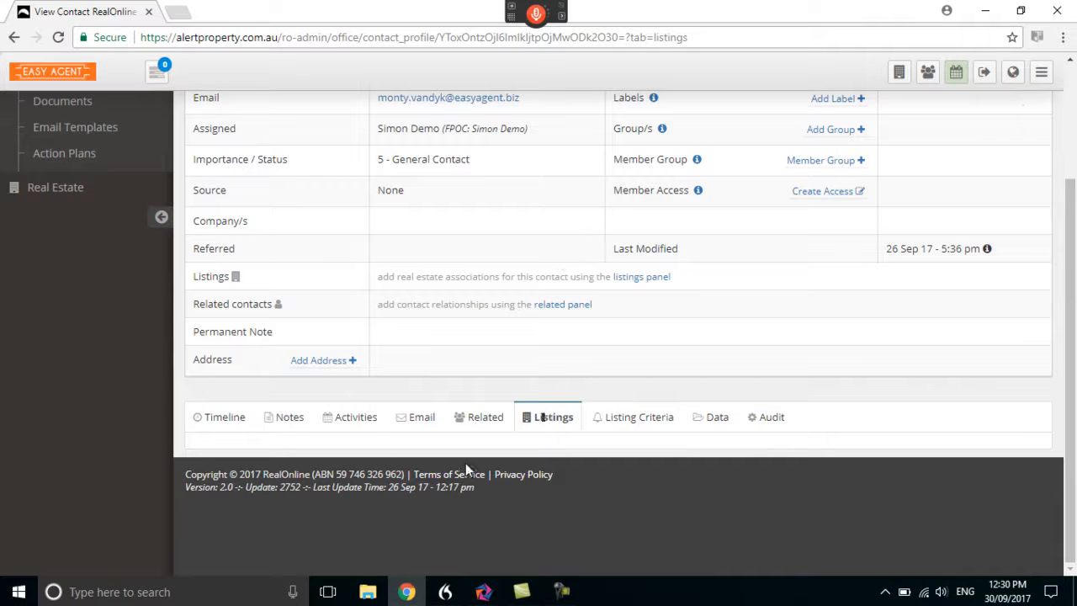
scroll(539, 444, "down", 2)
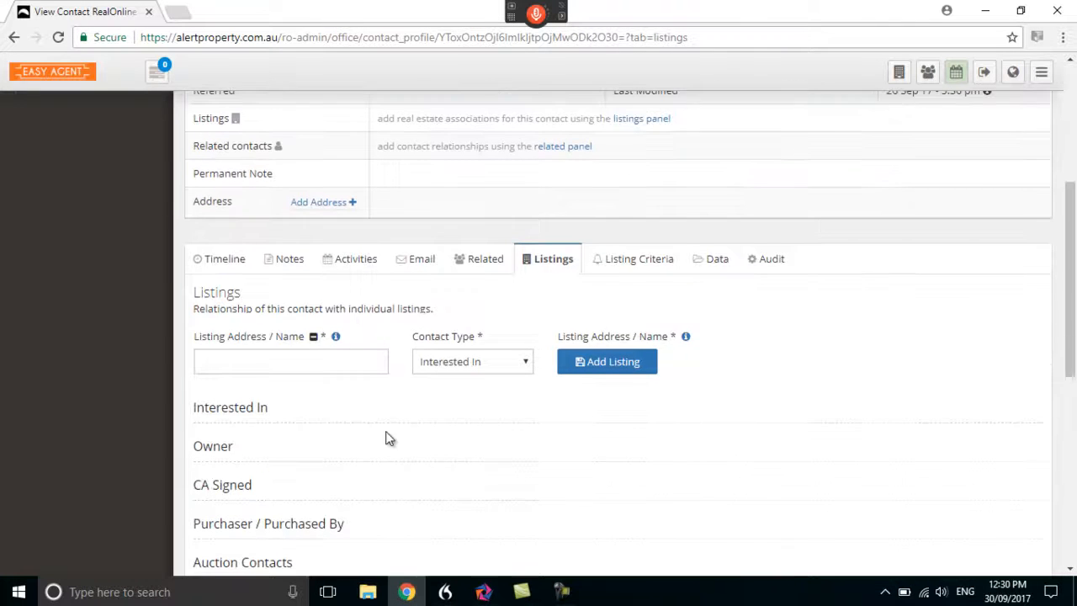
scroll(399, 418, "down", 1)
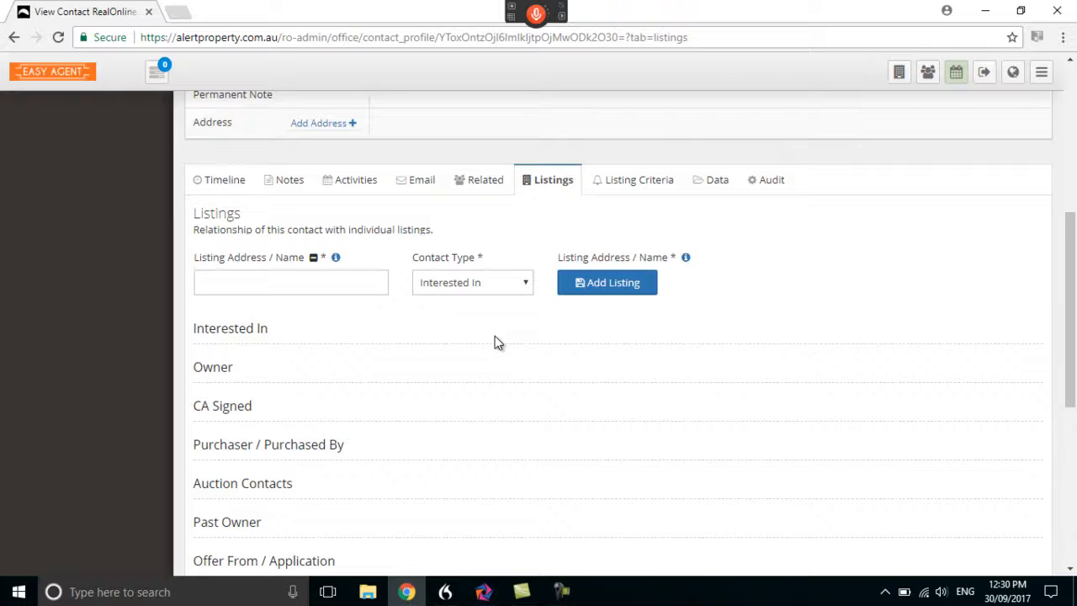
scroll(492, 375, "up", 5)
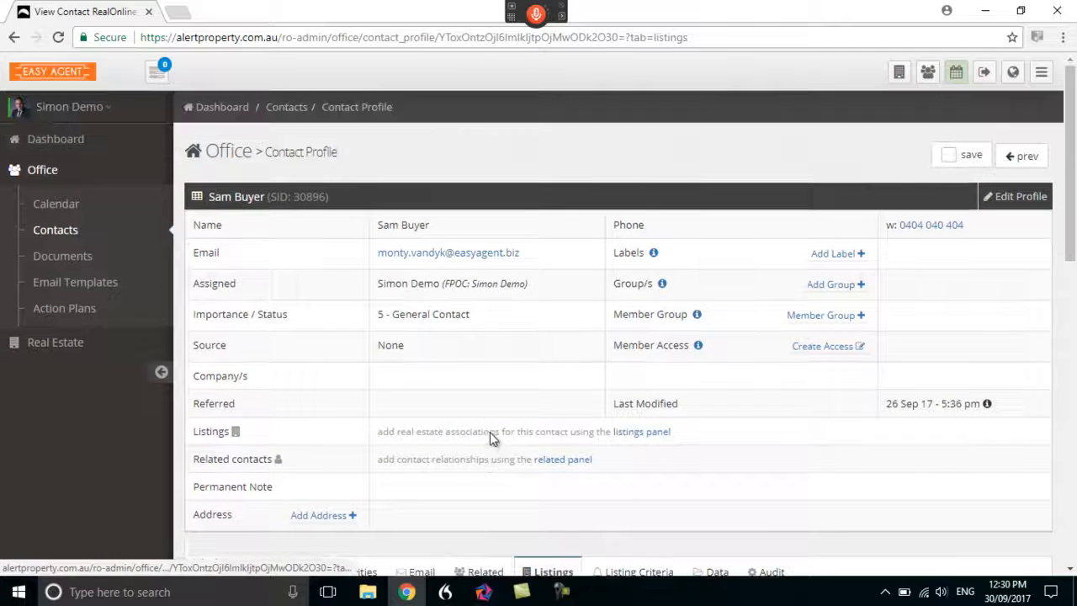